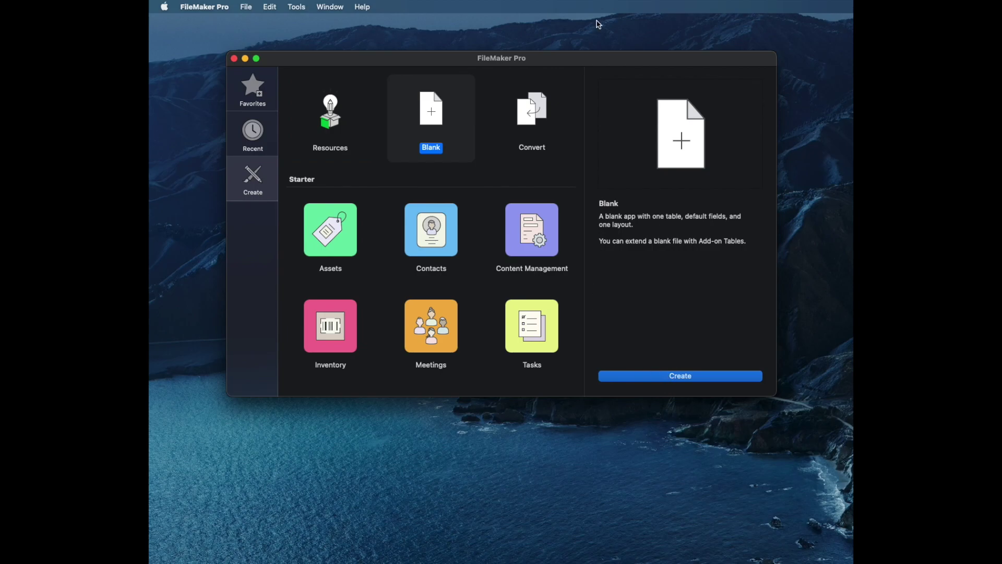
# Choose the Blank starter app to begin a new FileMaker file.
pyautogui.click(715, 375)
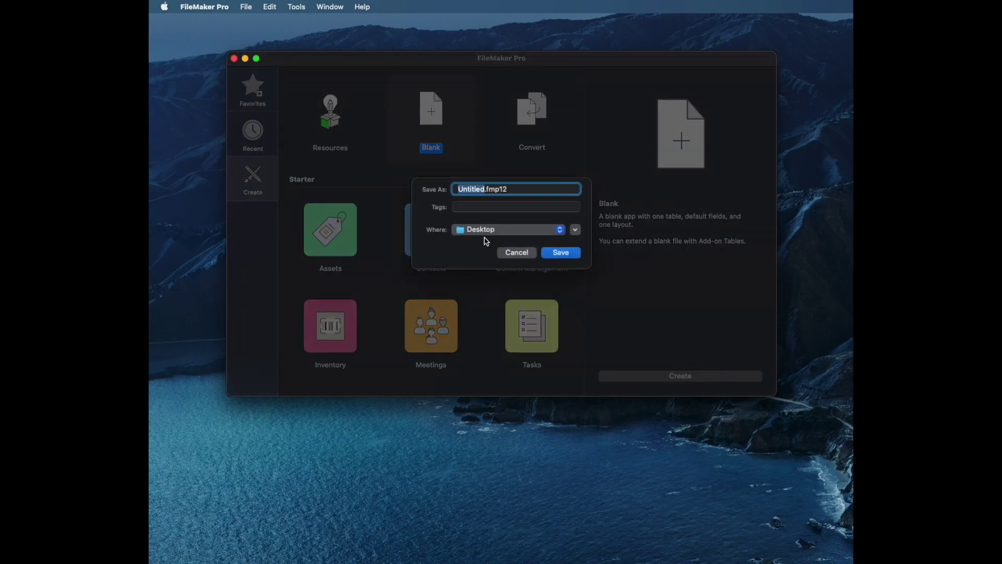
# Name the new file 'Demo of Timer' and save it.
pyautogui.write('Demo f')
pyautogui.press('BackSpace')
pyautogui.write('of Timer')
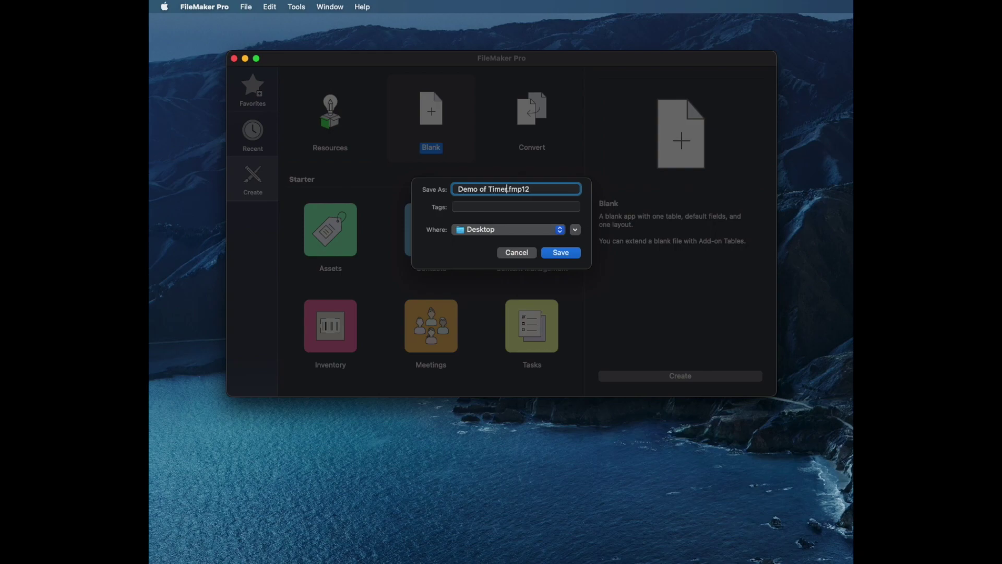
pyautogui.press('Return')
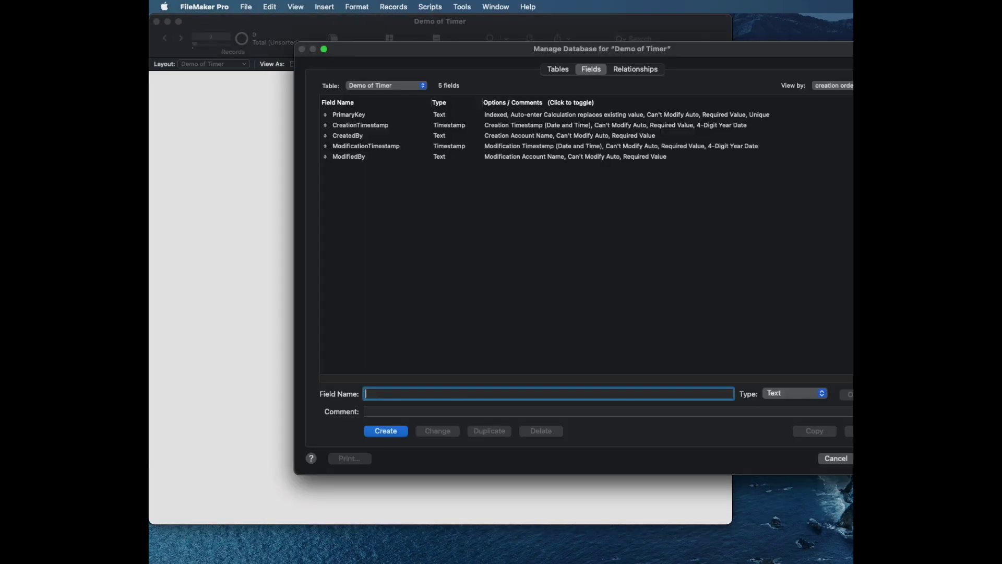
# Accept the default fields in Manage Database and switch to Layout mode.
pyautogui.moveTo(648, 50); pyautogui.dragTo(573, 52)
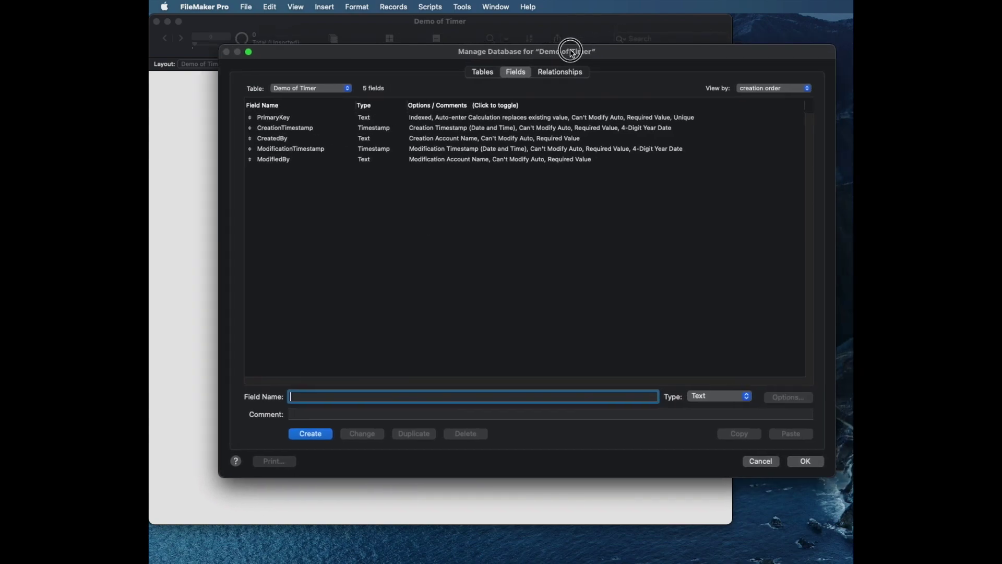
pyautogui.click(805, 461)
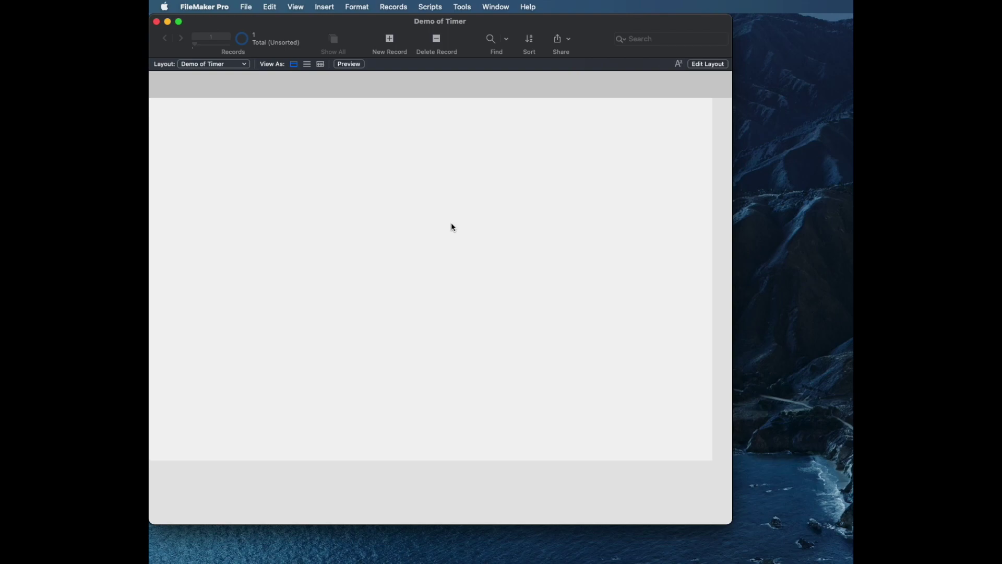
pyautogui.press('super+l')
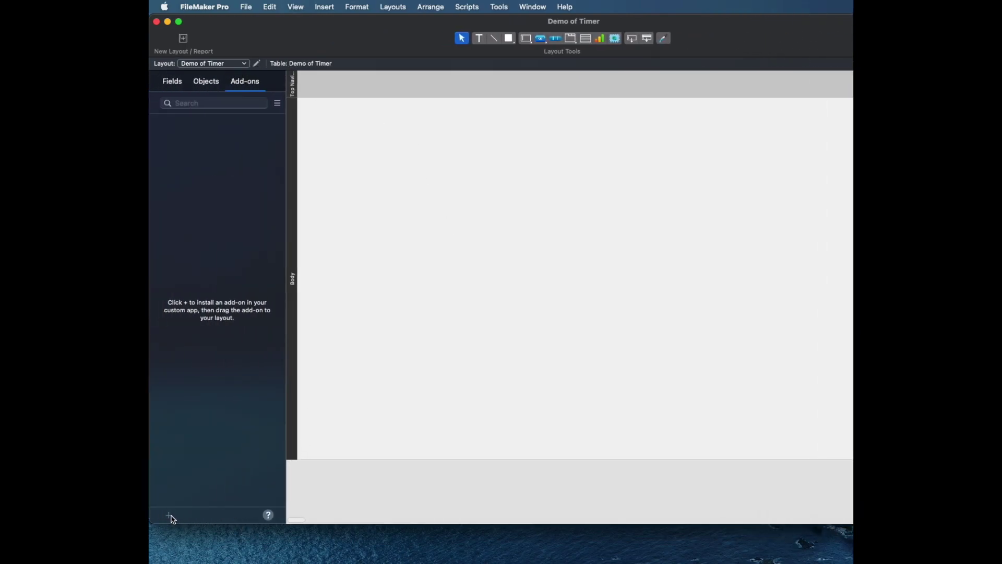
# Choose Timer from the available add-ons and install it into the file.
pyautogui.click(171, 516)
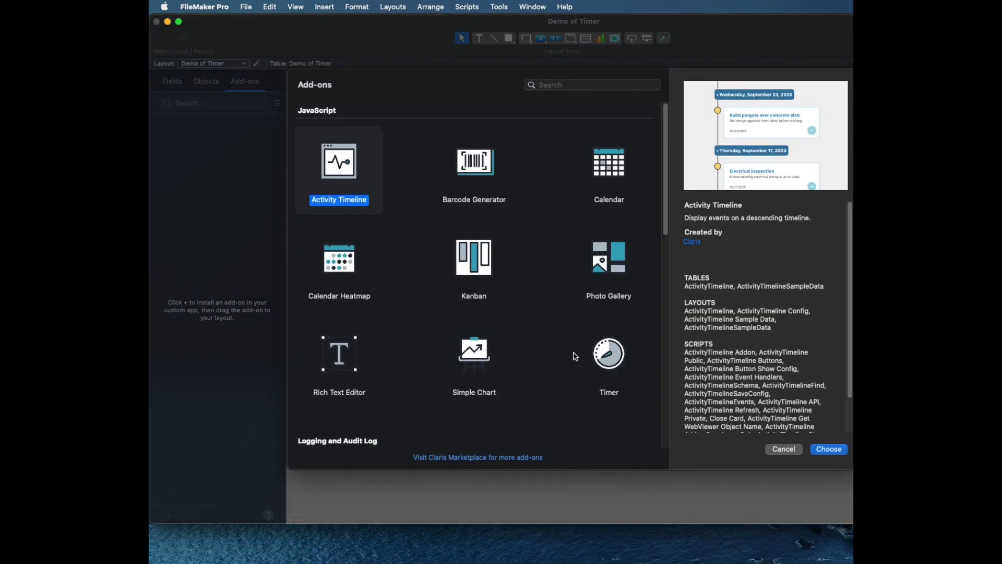
pyautogui.click(618, 361)
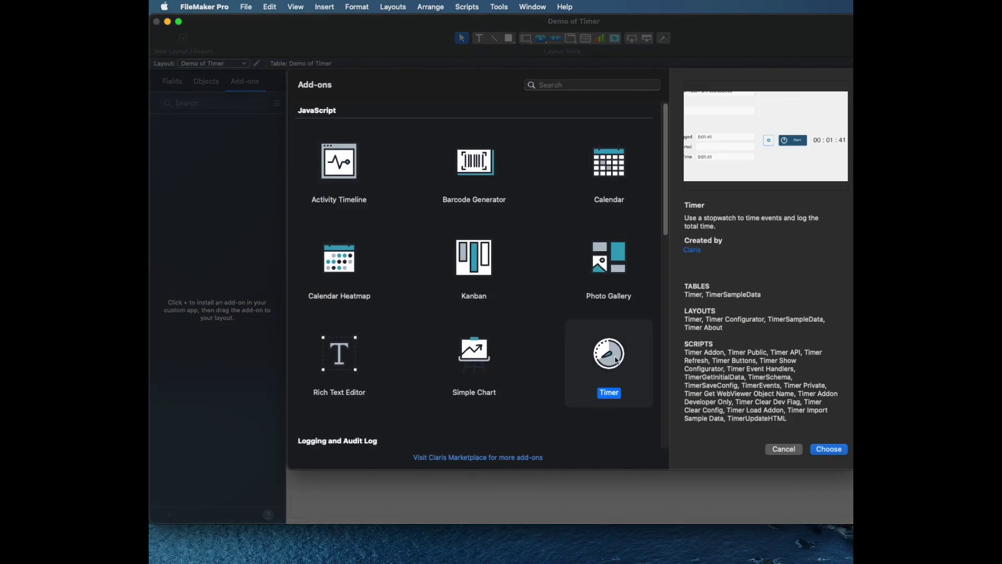
pyautogui.click(832, 451)
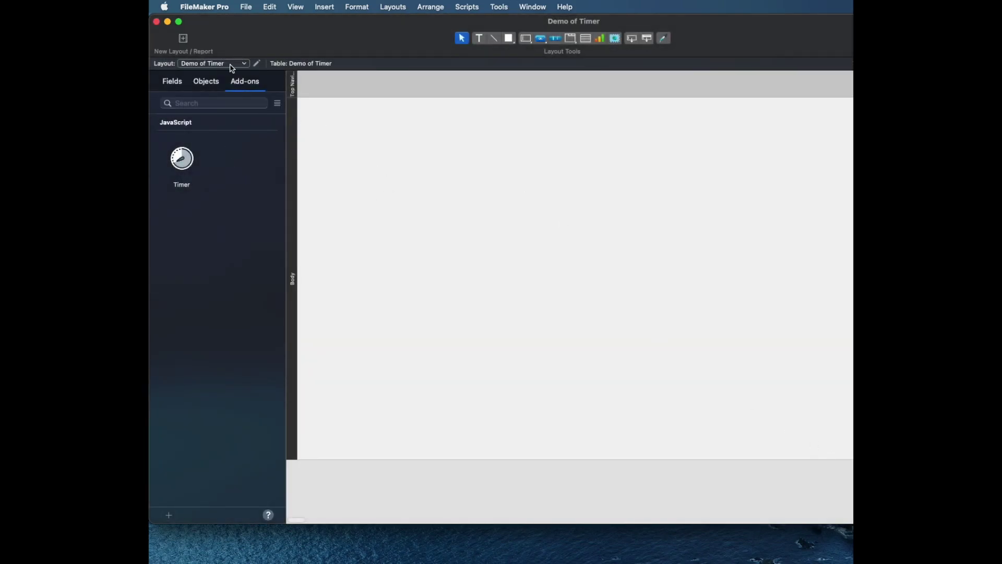
# Switch to the TimerSampleData layout, make the body taller, and place the Timer add-on in it.
pyautogui.click(212, 63)
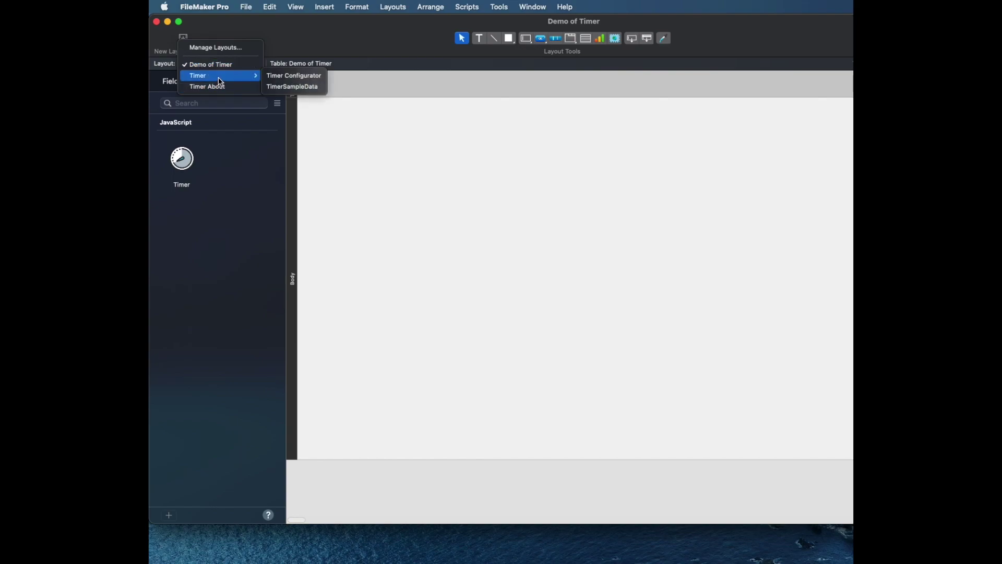
pyautogui.click(373, 222)
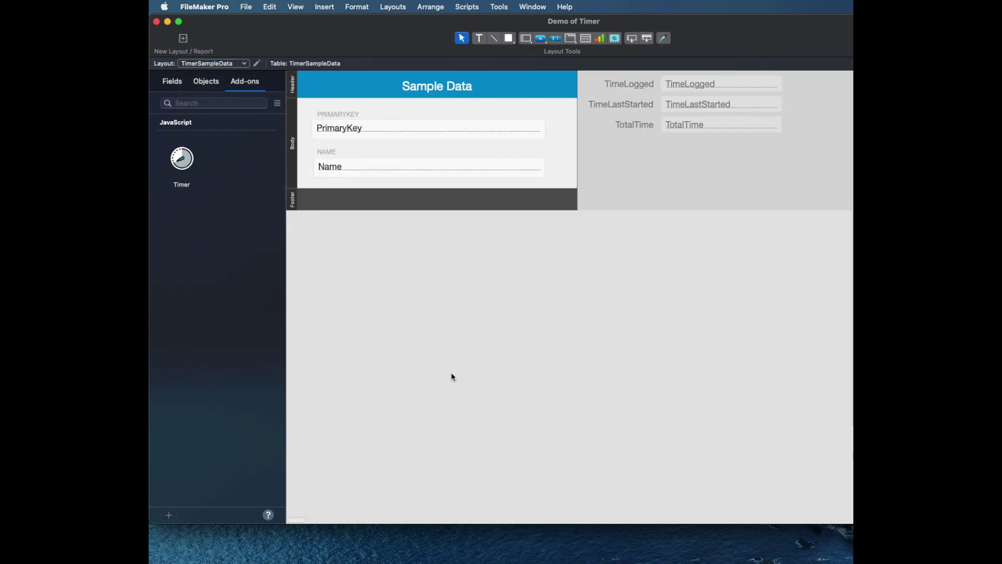
pyautogui.moveTo(395, 189); pyautogui.dragTo(392, 382)
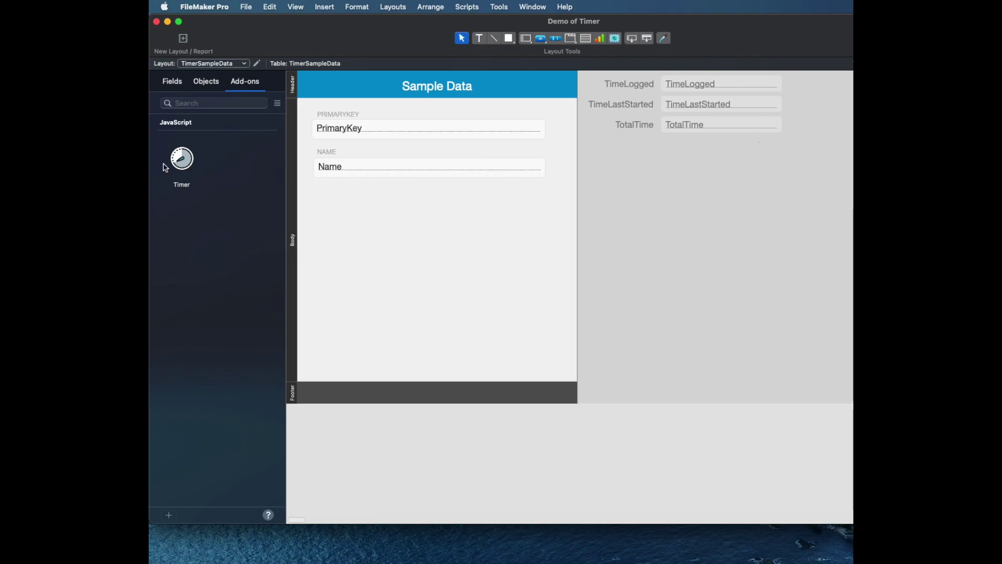
pyautogui.moveTo(183, 162); pyautogui.dragTo(338, 303)
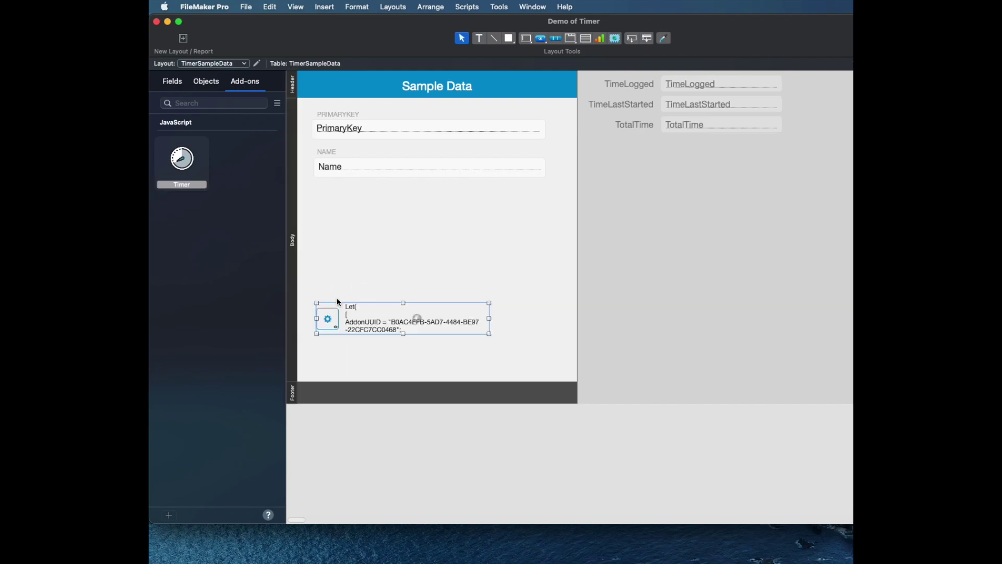
pyautogui.click(366, 268)
# Move the three time labels and fields under Name, then open the Timer web viewer's setup.
pyautogui.moveTo(760, 176); pyautogui.dragTo(700, 123)
pyautogui.click(651, 97)
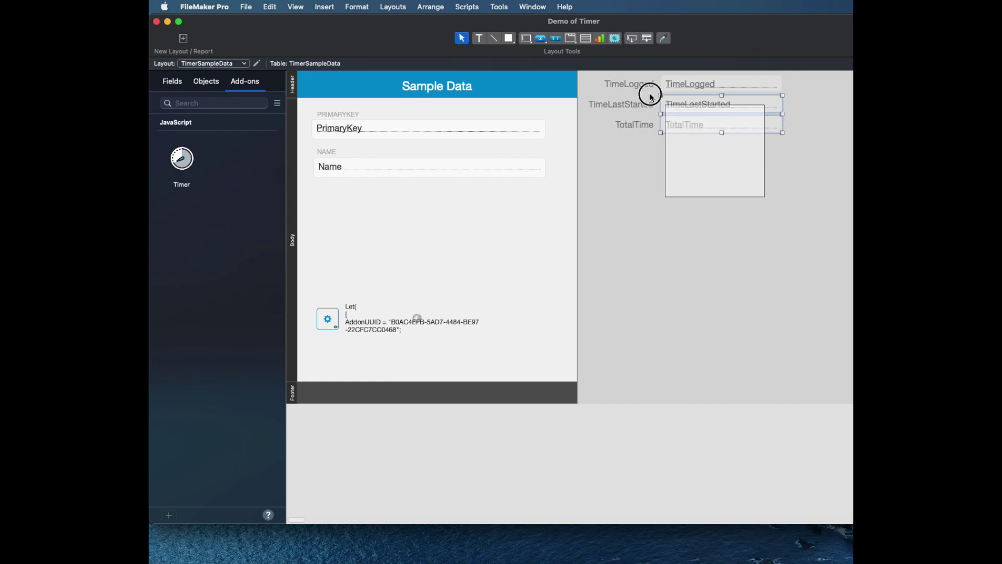
pyautogui.moveTo(651, 97); pyautogui.dragTo(585, 62)
pyautogui.moveTo(702, 86); pyautogui.dragTo(455, 205)
pyautogui.click(616, 208)
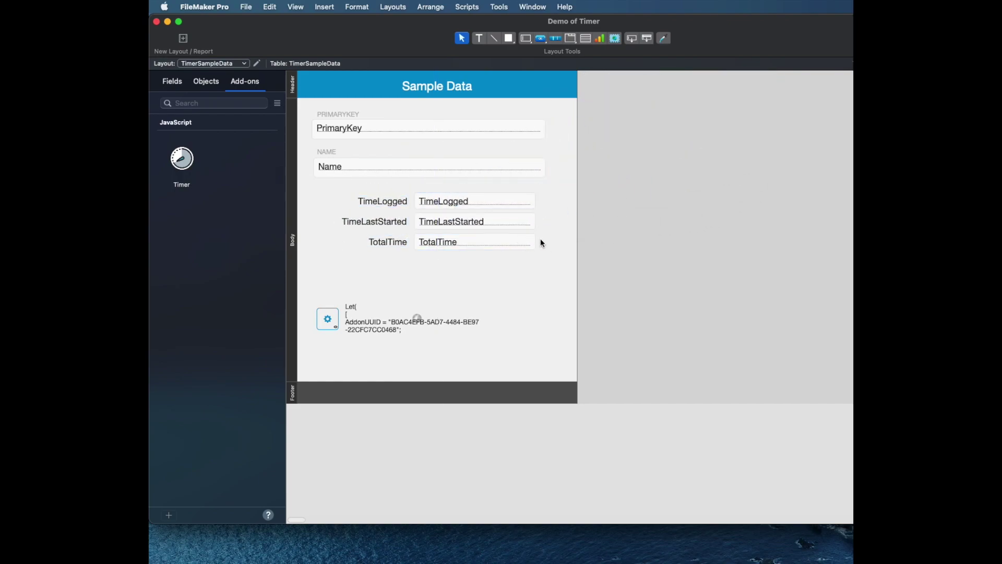
pyautogui.click(610, 253)
pyautogui.doubleClick(418, 316)
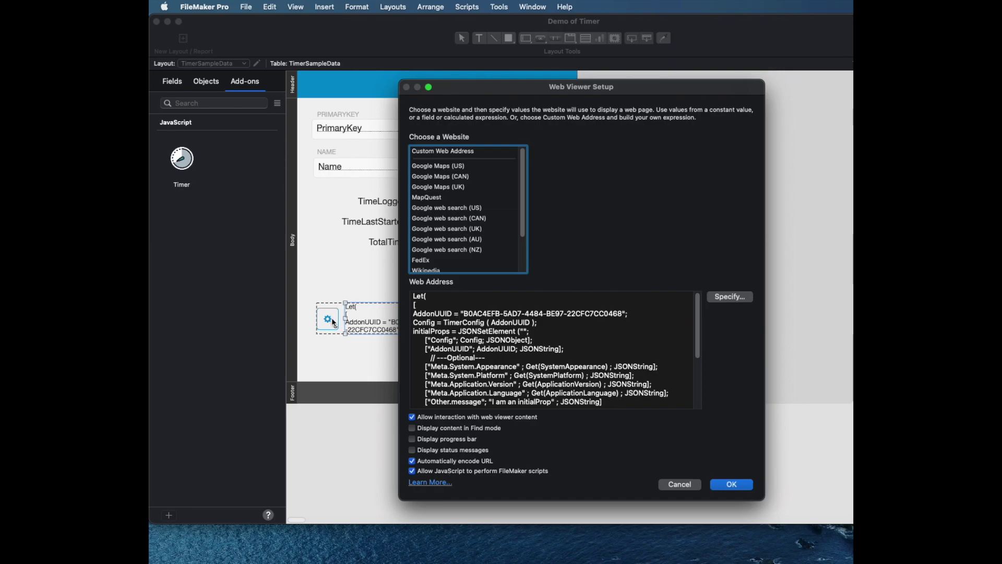
pyautogui.click(685, 486)
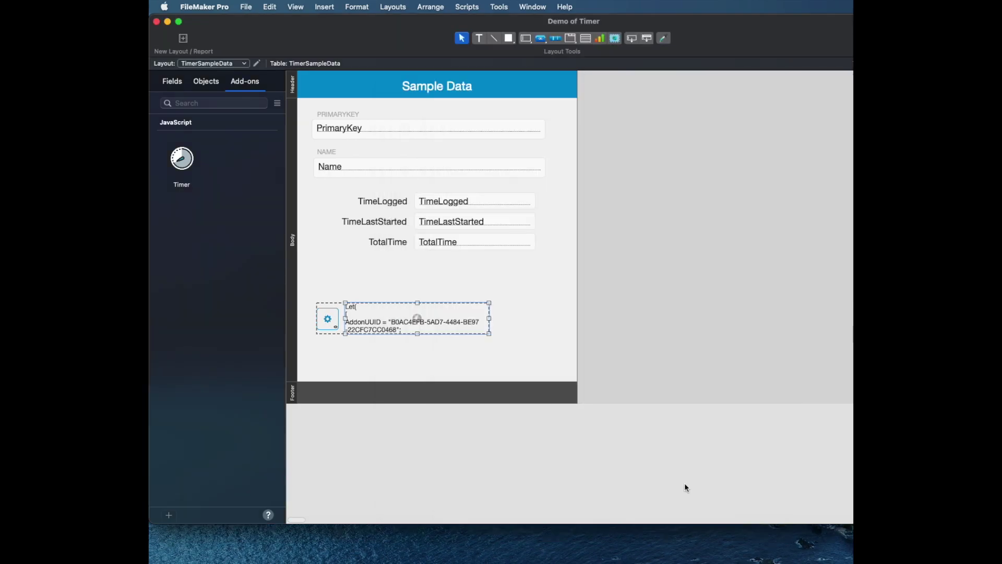
# Return to Browse mode and review the three tables the add-on created in Manage Database.
pyautogui.press('super+b')
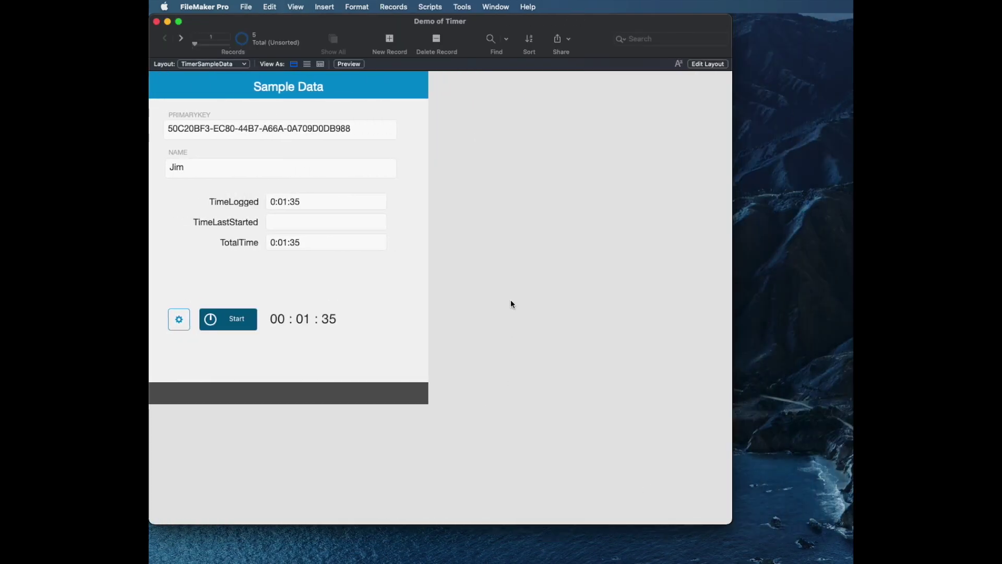
pyautogui.press('shift+super+d')
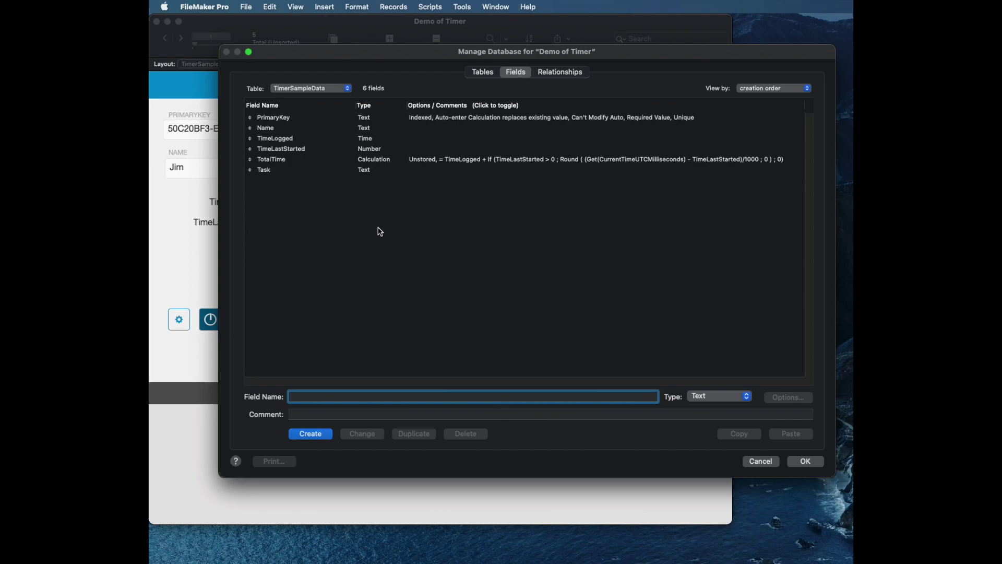
pyautogui.click(482, 72)
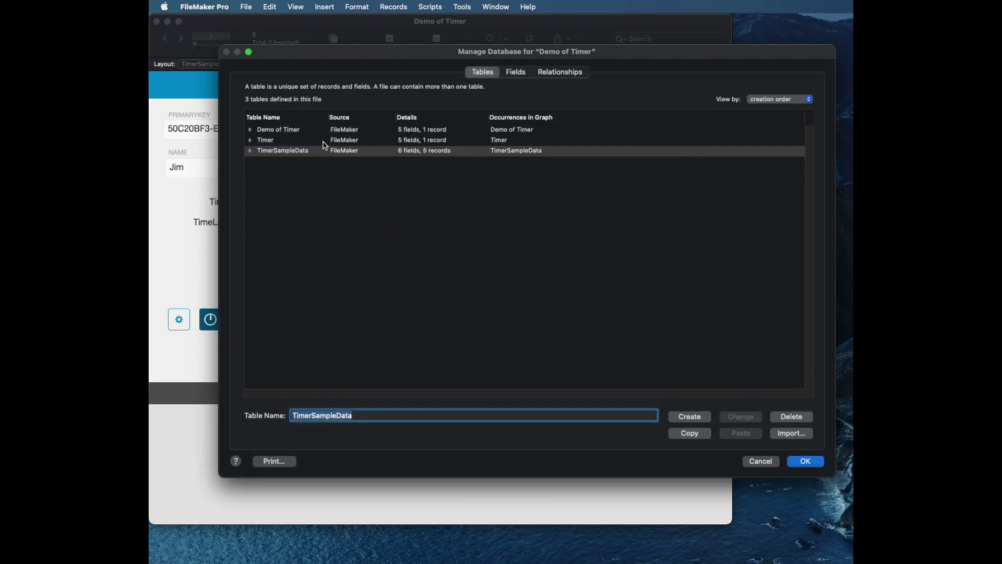
pyautogui.press('Return')
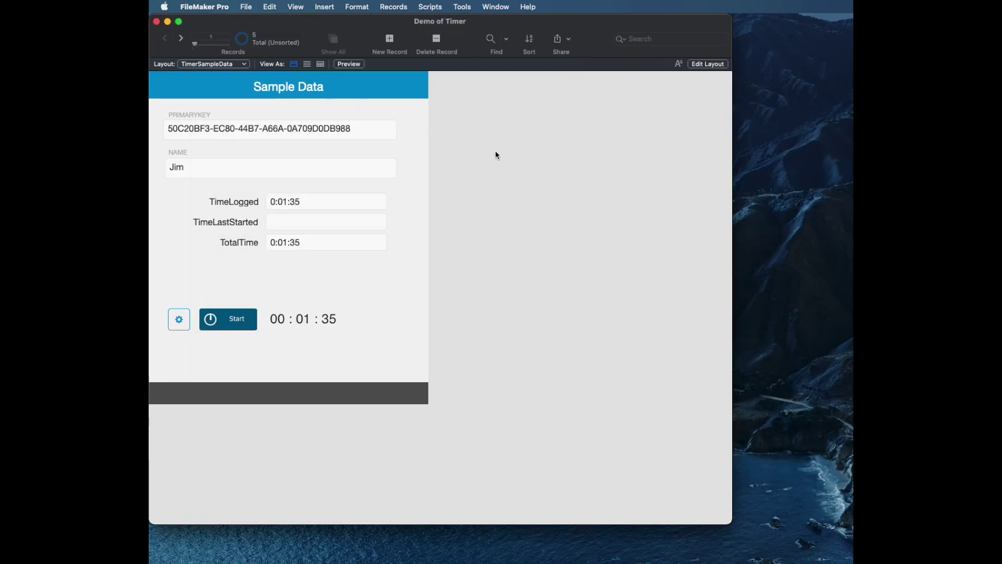
# View the add-on's scripts in the Script Workspace, then close it.
pyautogui.click(430, 6)
pyautogui.click(448, 23)
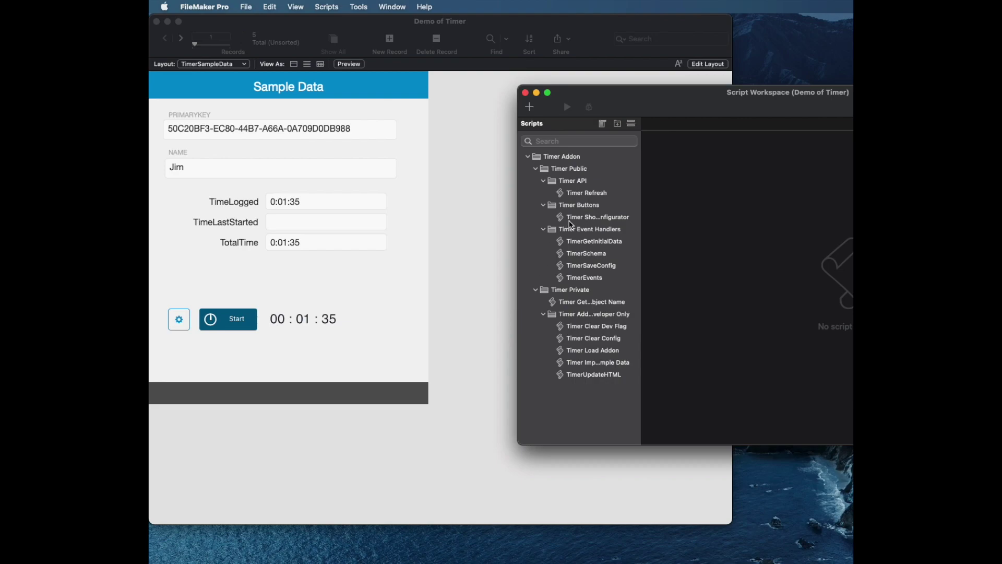
pyautogui.press('super+w')
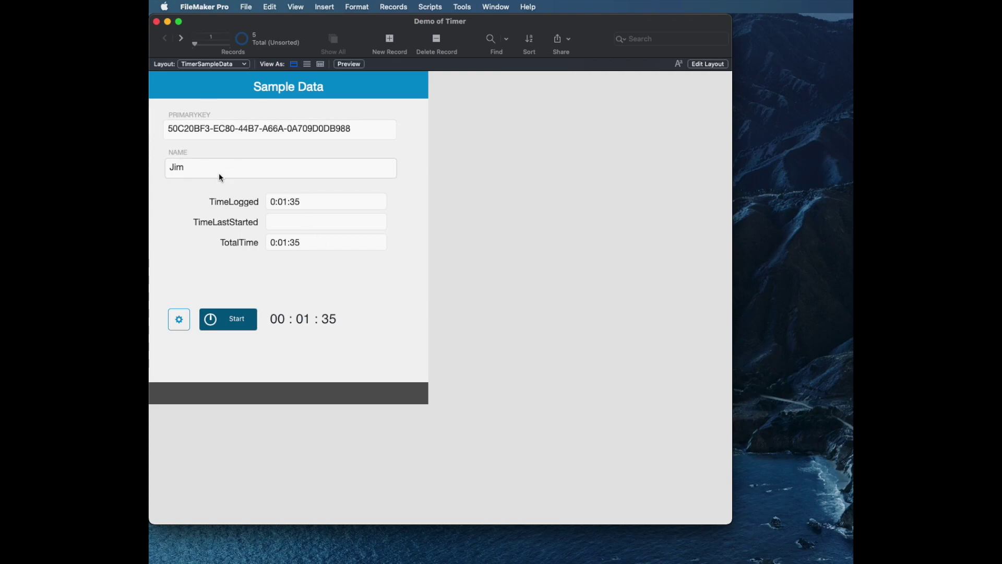
# Step through every record's logged time, then start the timer on record 1.
pyautogui.hotkey('ctrl', 'Down')
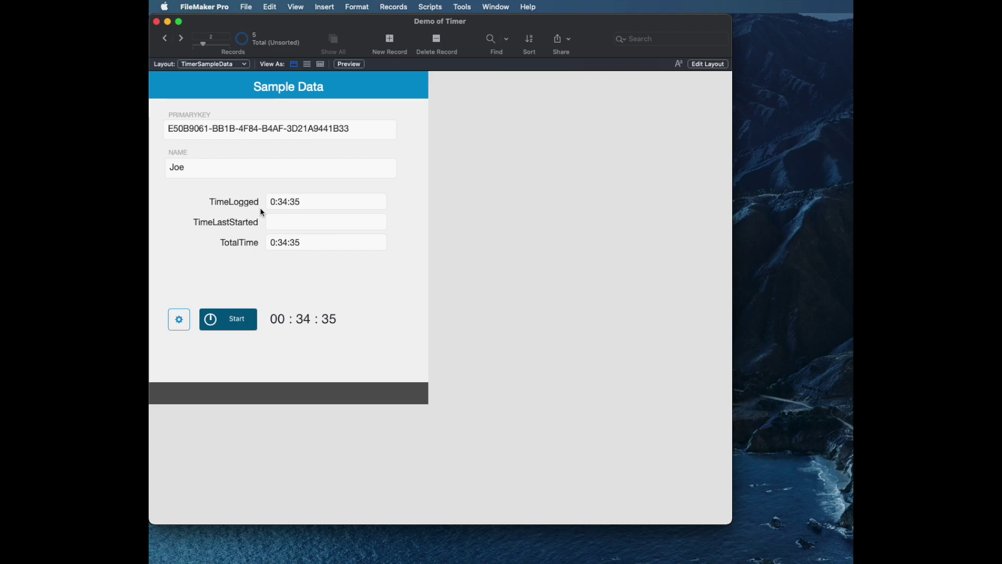
pyautogui.hotkey('ctrl', 'Down')
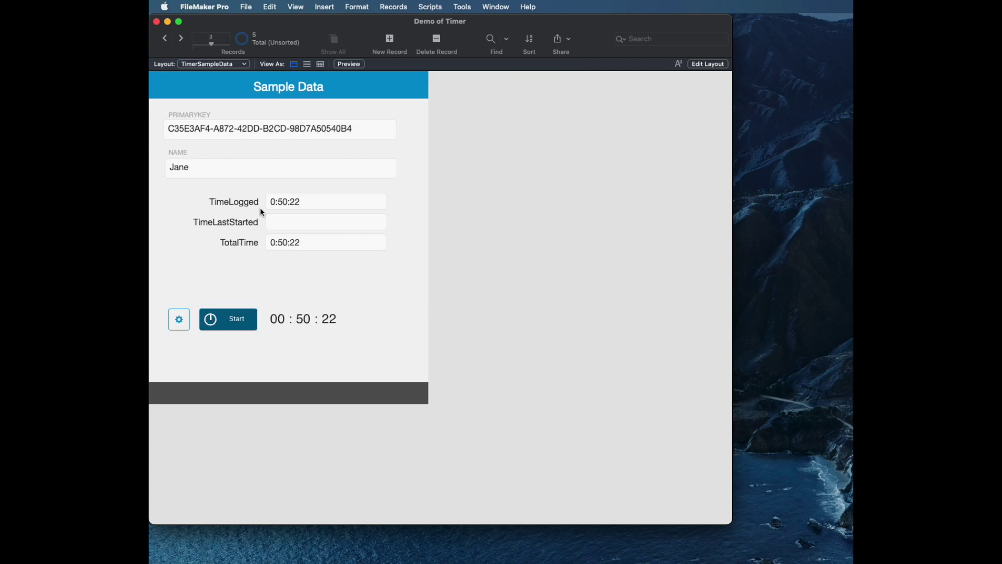
pyautogui.hotkey('ctrl', 'Down')
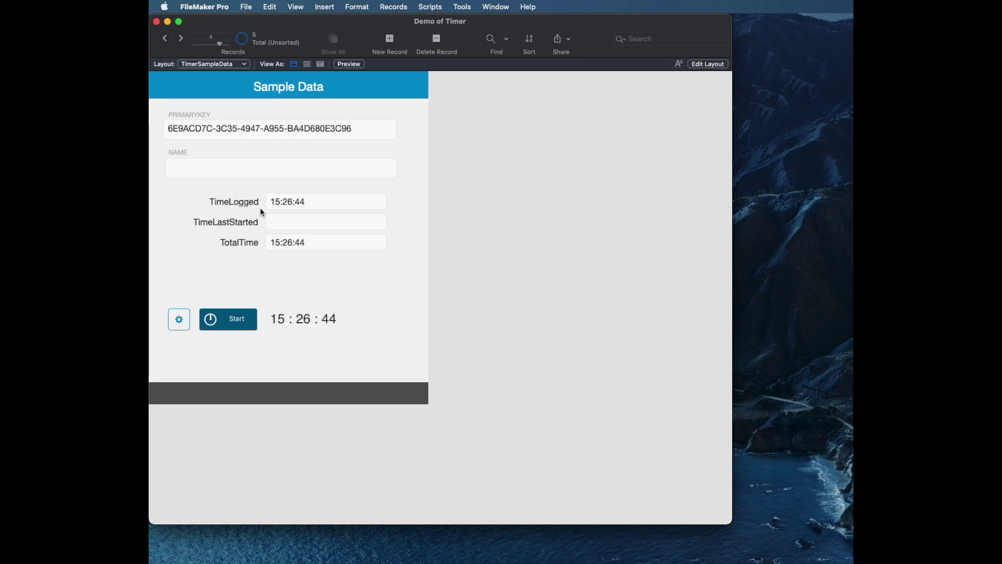
pyautogui.hotkey('ctrl', 'Down')
pyautogui.hotkey('ctrl', 'Up')
pyautogui.hotkey('ctrl', 'Up')
pyautogui.hotkey('ctrl', 'Up')
pyautogui.hotkey('ctrl', 'Up')
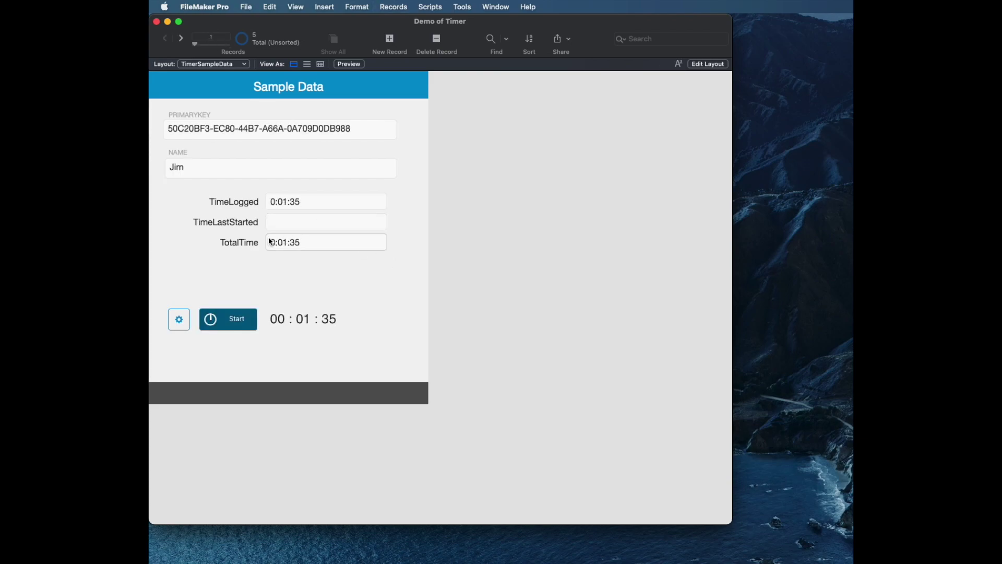
pyautogui.click(229, 325)
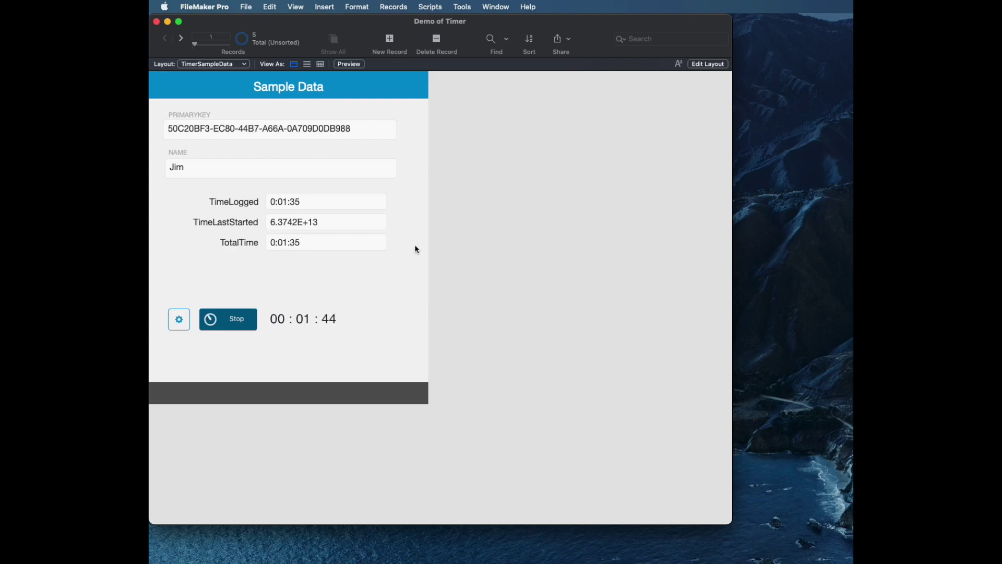
pyautogui.click(155, 23)
# Set TimeLastStarted's data format to As entered in the Inspector, then return to Browse mode.
pyautogui.press('super+l')
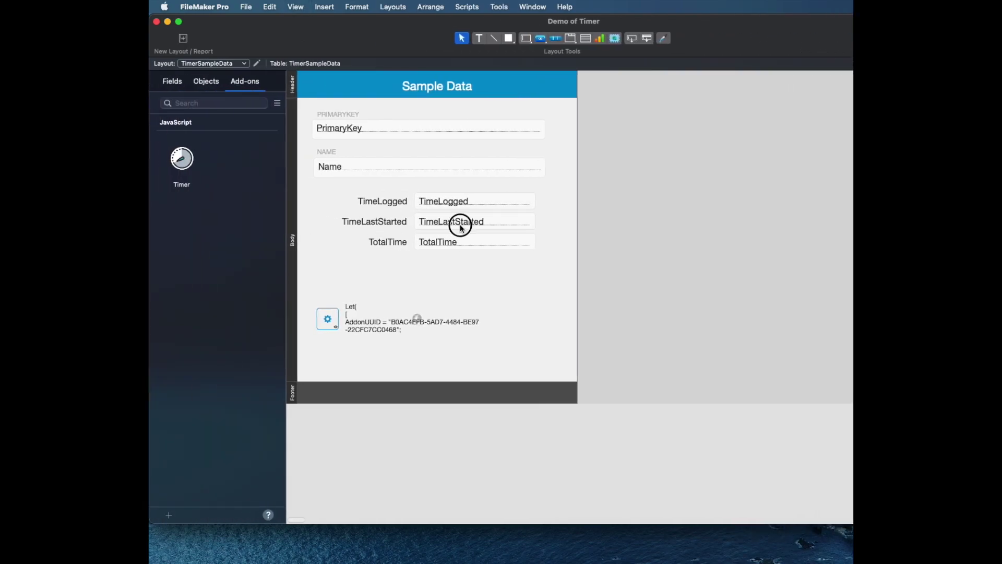
pyautogui.click(461, 228)
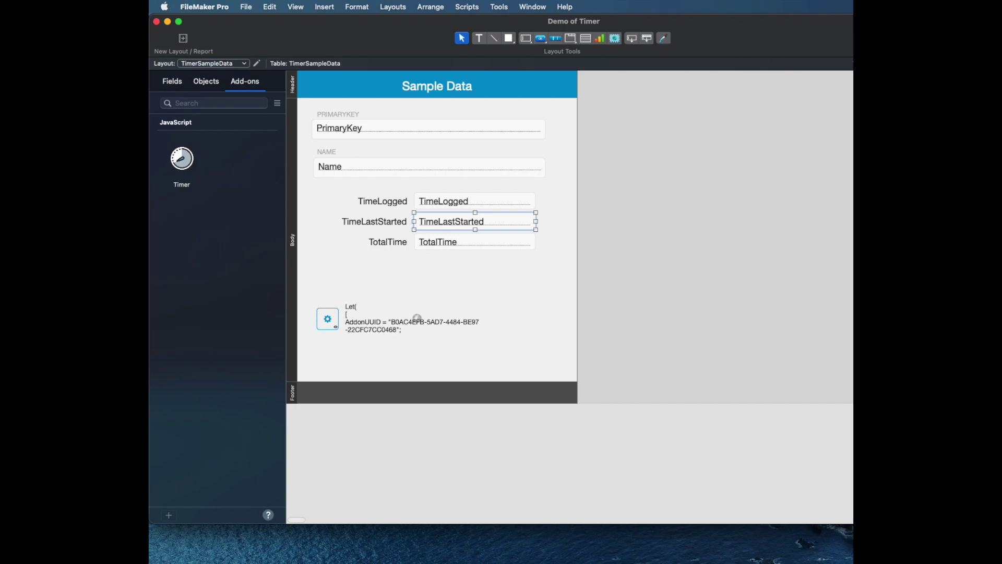
pyautogui.press('super+i')
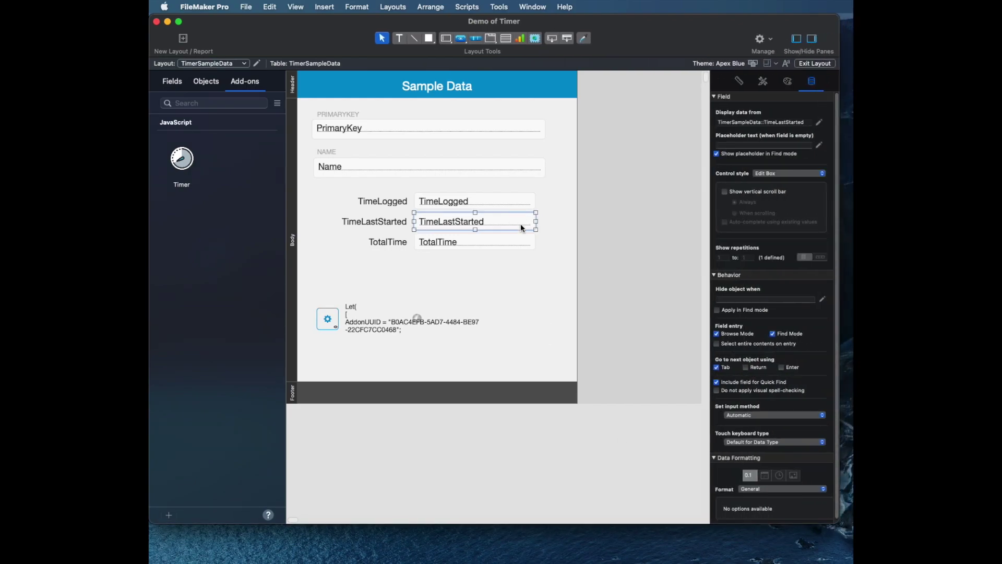
pyautogui.click(781, 489)
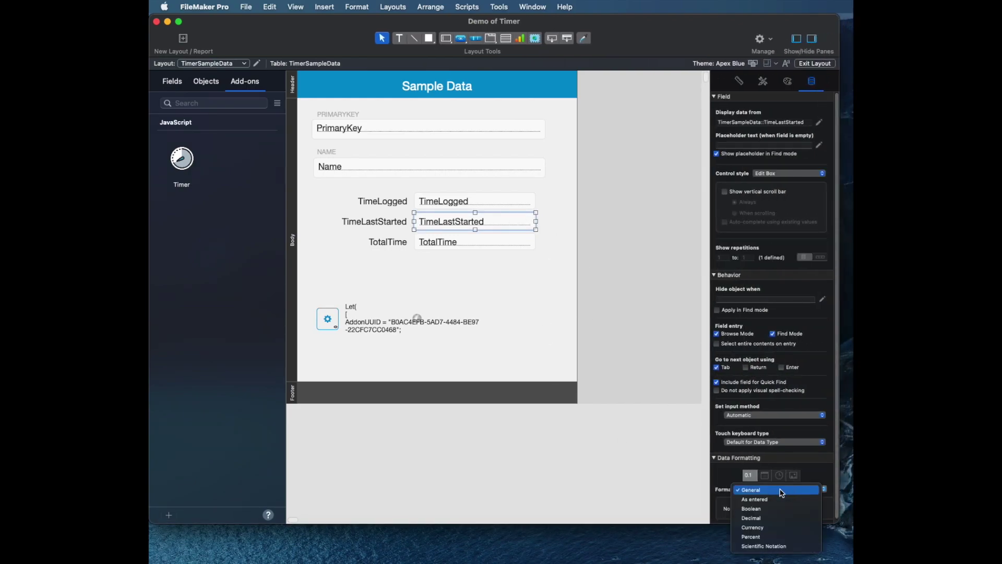
pyautogui.click(759, 499)
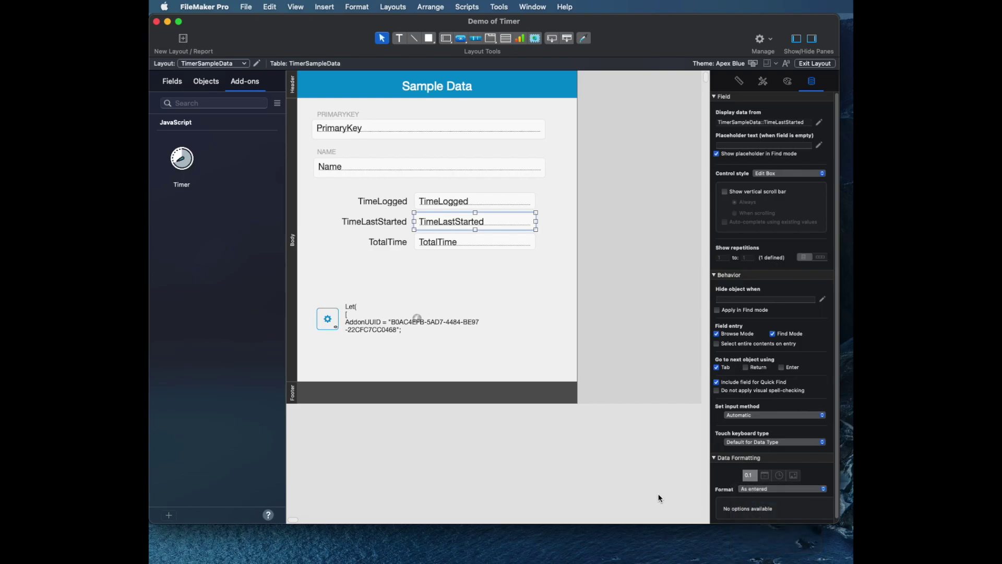
pyautogui.press('super+b')
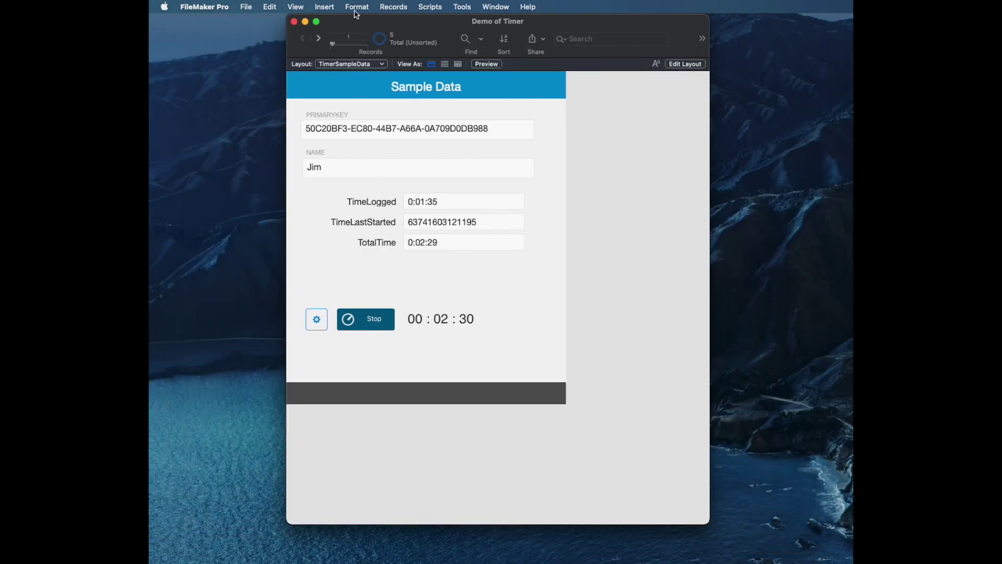
# Move and enlarge the window, stop and restart the timer, then open the Script Debugger.
pyautogui.moveTo(371, 22); pyautogui.dragTo(255, 28)
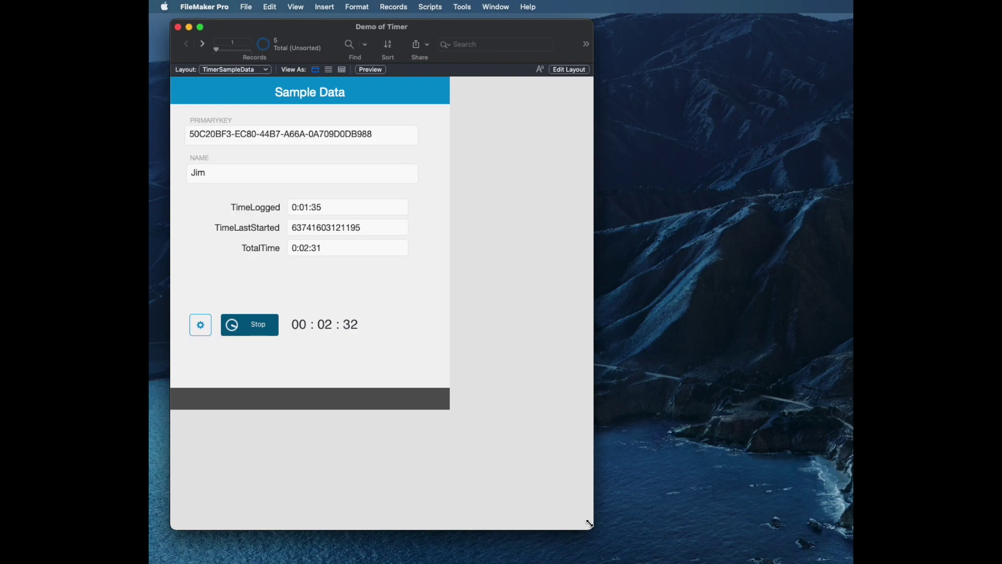
pyautogui.moveTo(590, 522); pyautogui.dragTo(816, 541)
pyautogui.click(260, 326)
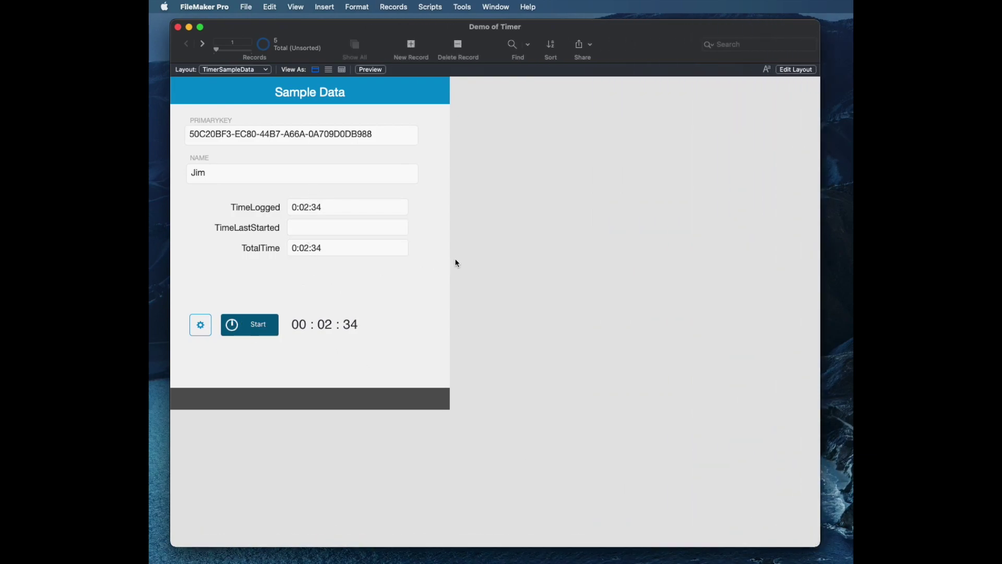
pyautogui.click(267, 325)
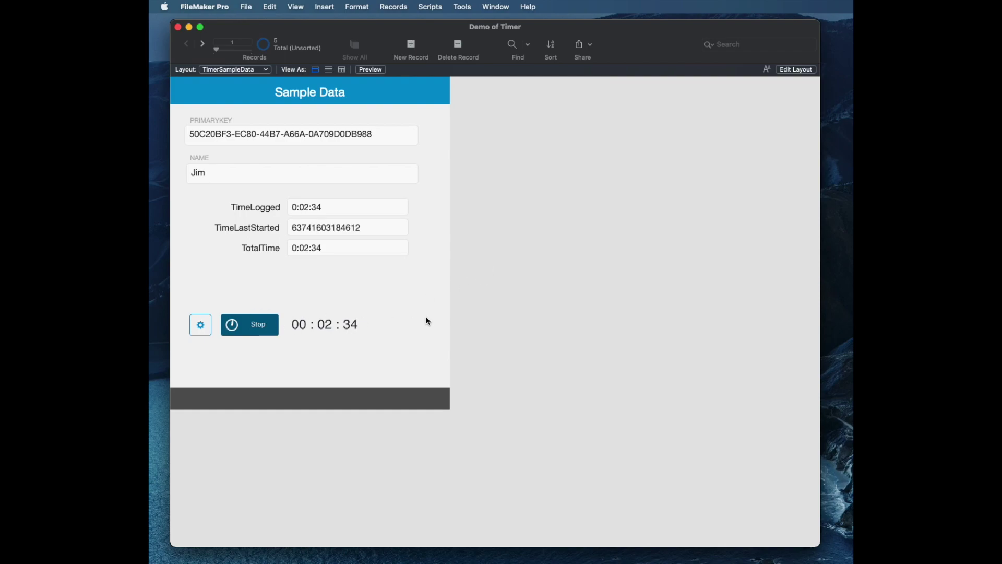
pyautogui.click(463, 7)
pyautogui.click(464, 24)
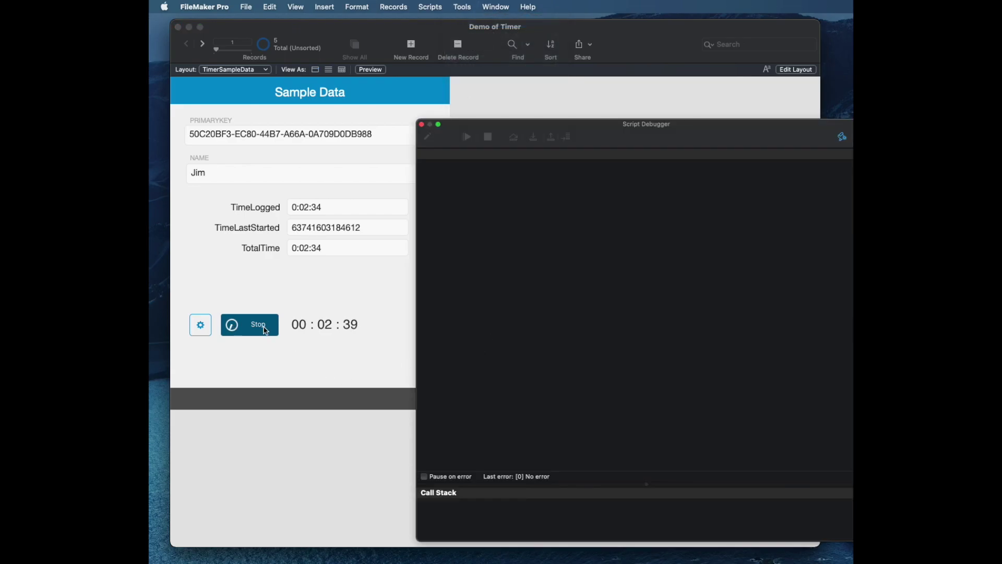
# Stop the timer to pause TimerEvents, step it to line 21, and open the Data Viewer.
pyautogui.click(256, 329)
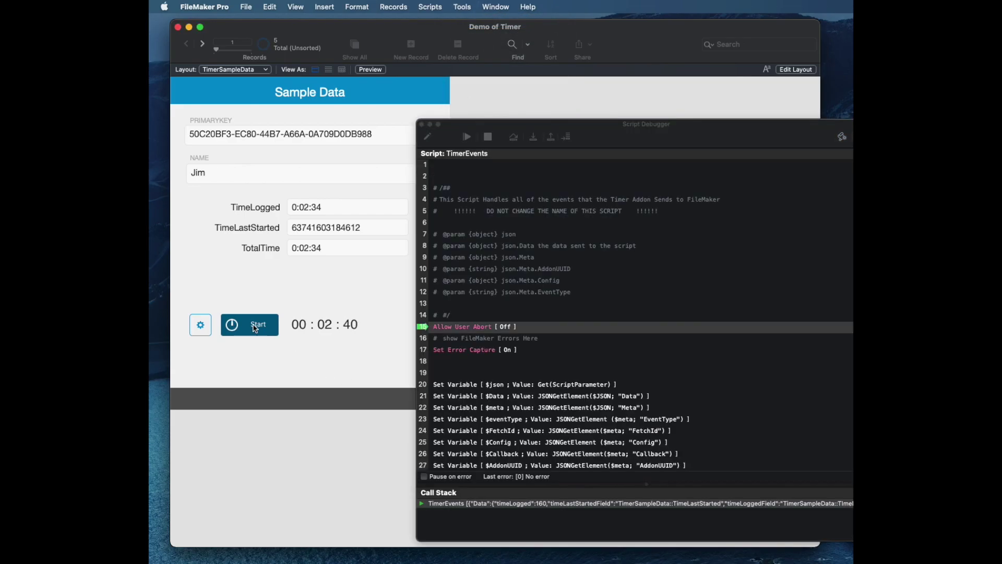
pyautogui.scroll(-4, 473, 270)
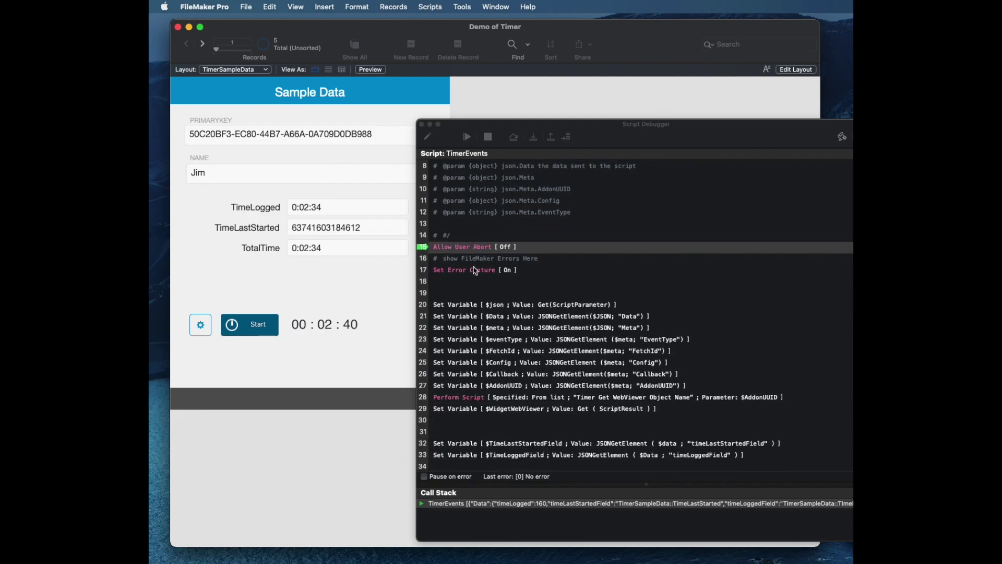
pyautogui.scroll(-1, 475, 270)
pyautogui.click(535, 141)
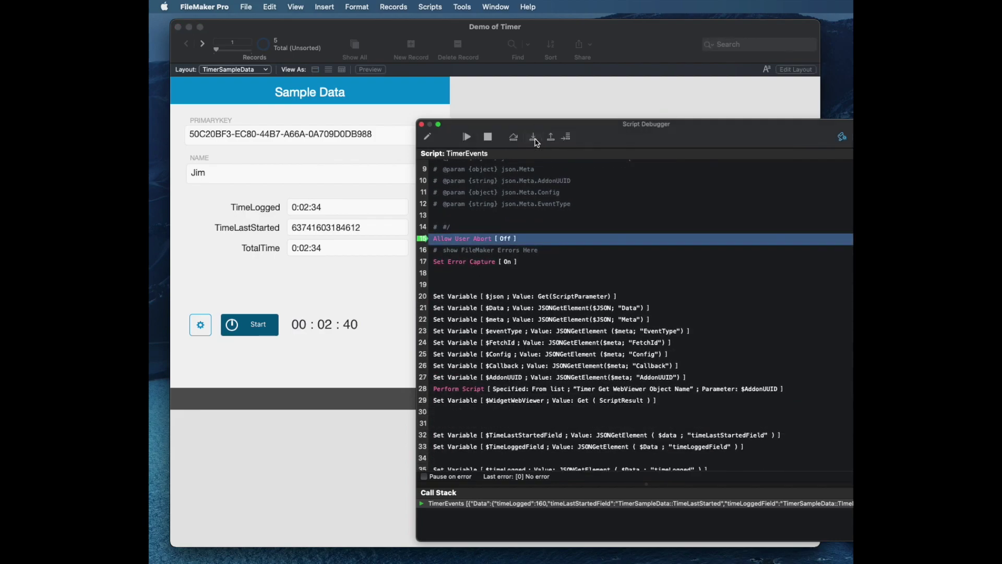
pyautogui.click(535, 141)
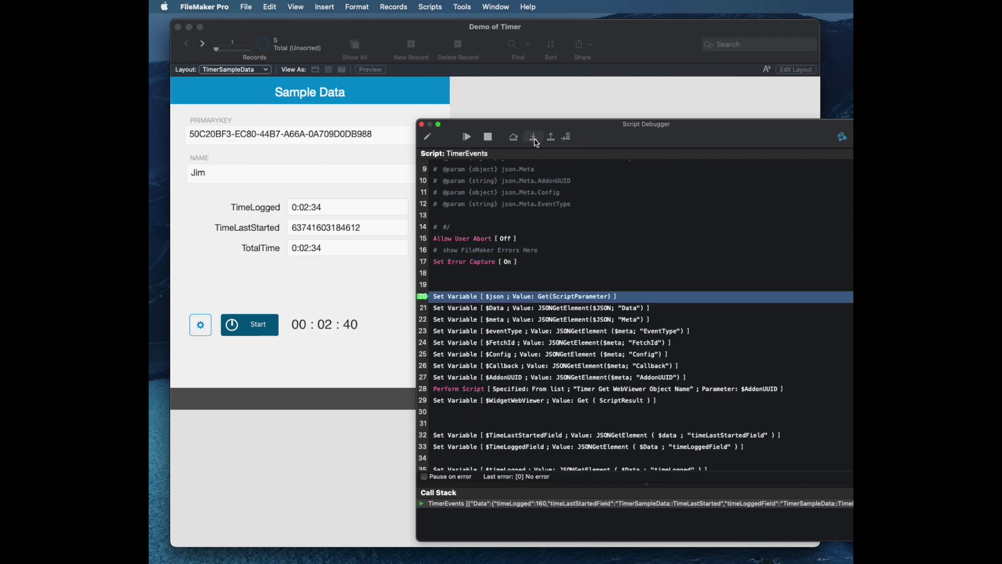
pyautogui.scroll(-1, 565, 233)
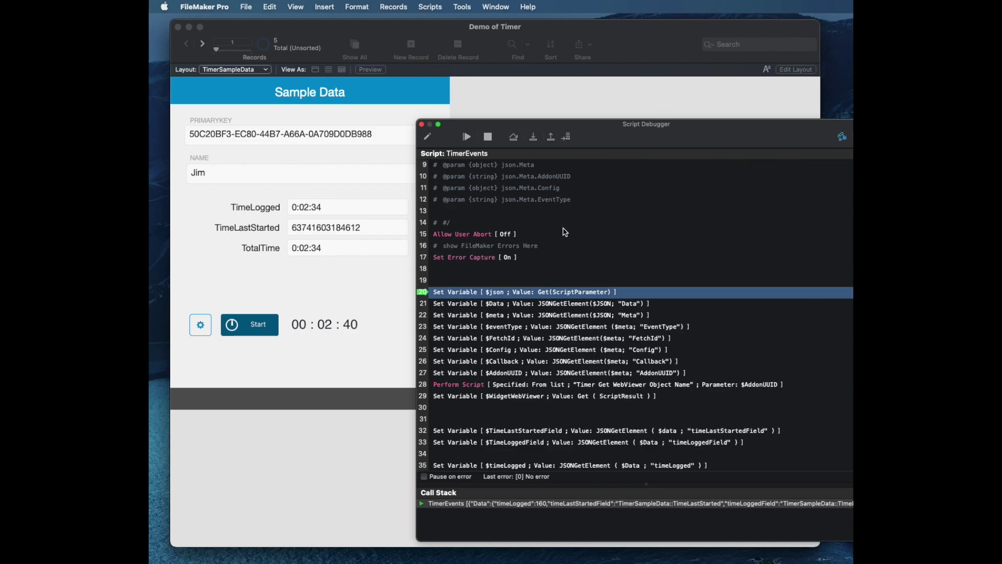
pyautogui.moveTo(712, 139); pyautogui.dragTo(686, 126)
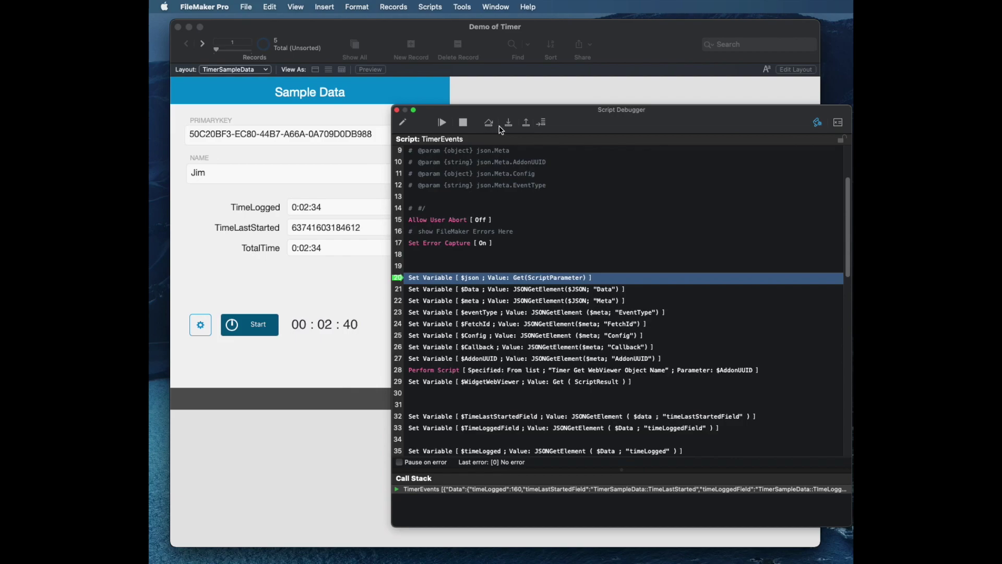
pyautogui.click(509, 122)
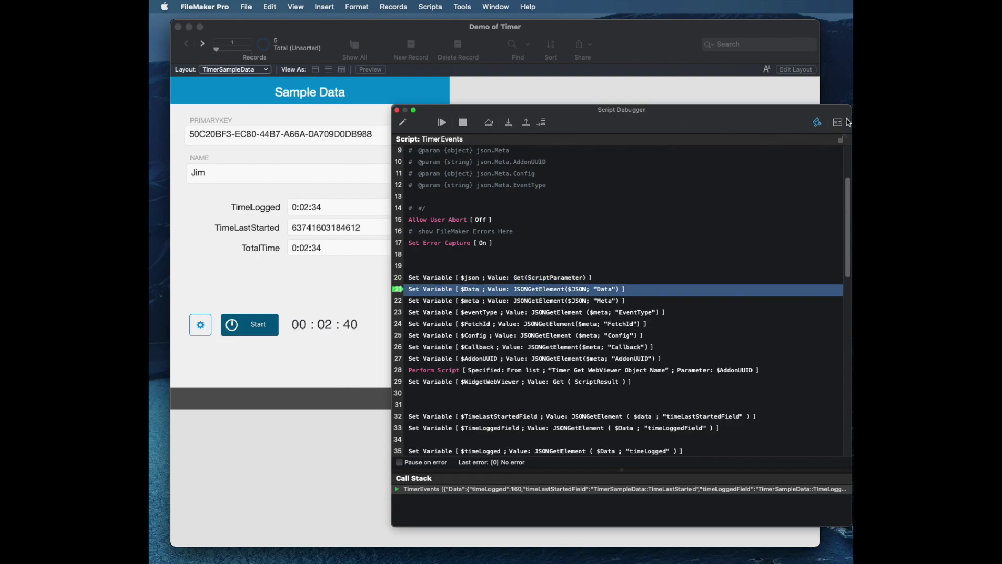
pyautogui.click(839, 122)
# Open $json's value, enlarge the window to read the full JSON, then close it.
pyautogui.doubleClick(342, 388)
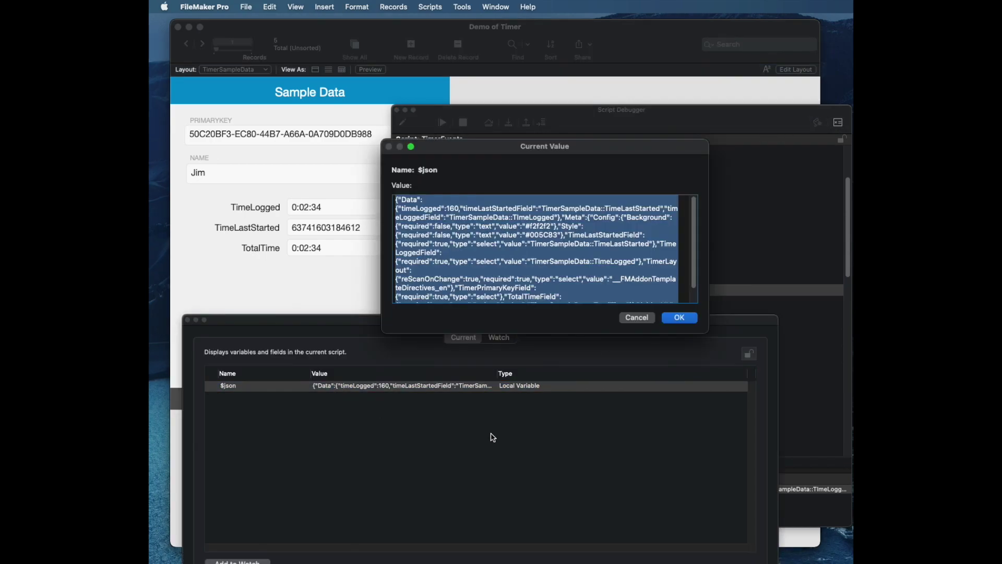
pyautogui.click(511, 275)
pyautogui.moveTo(705, 330); pyautogui.dragTo(762, 486)
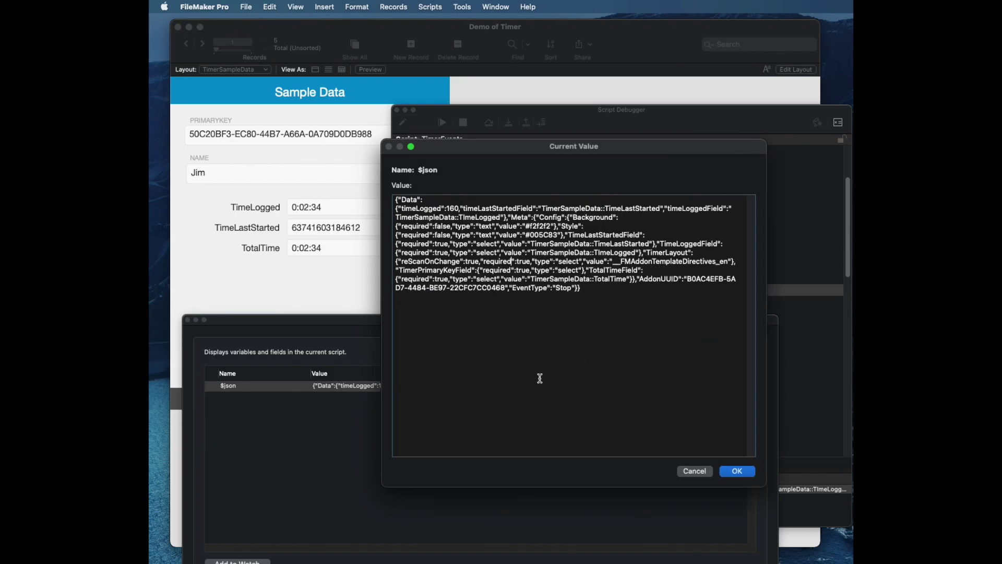
pyautogui.press('Escape')
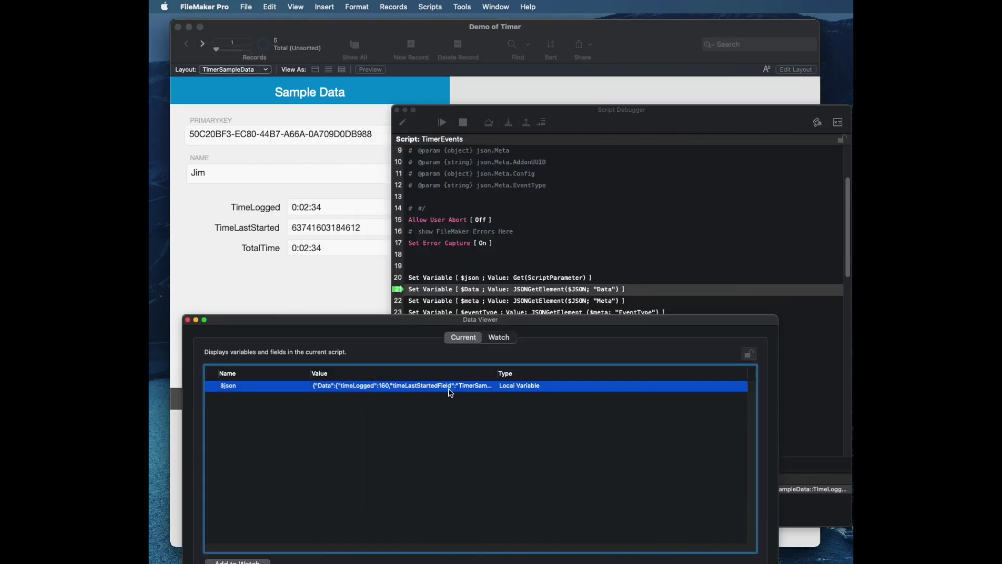
# Begin a new watch expression JSONFormatElements ( $json ) in the Data Viewer.
pyautogui.click(503, 340)
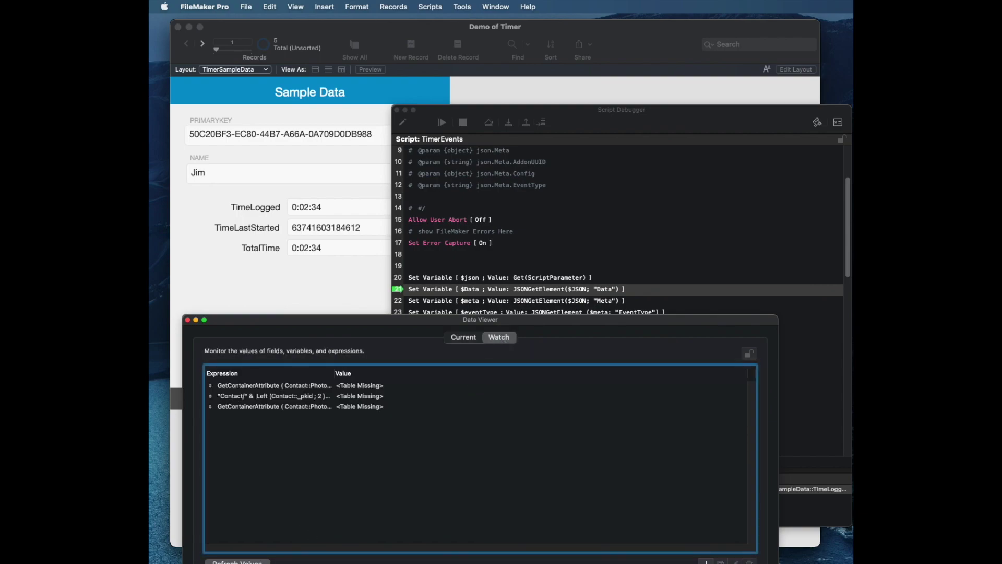
pyautogui.click(705, 562)
pyautogui.write('h')
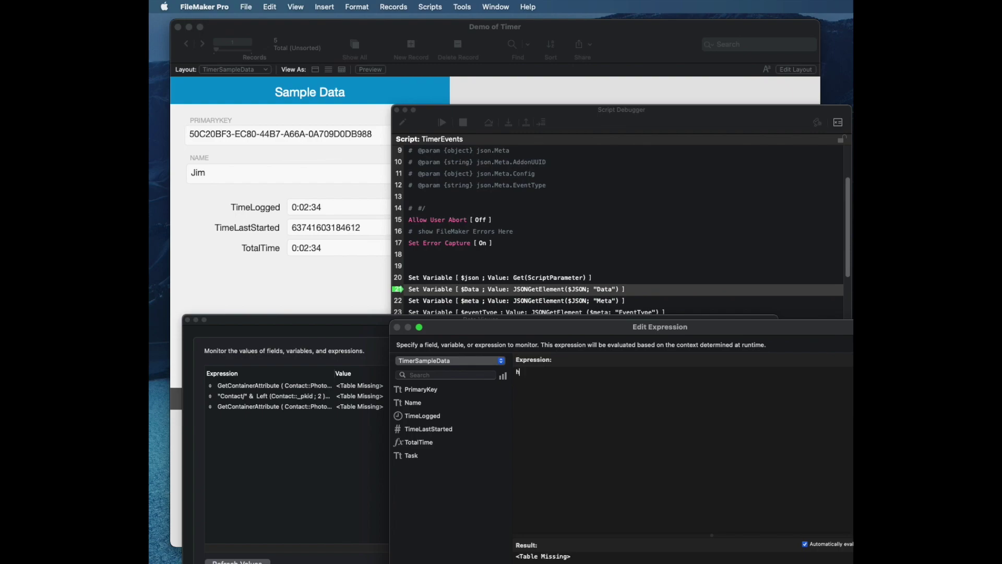
pyautogui.write('jdjsonf')
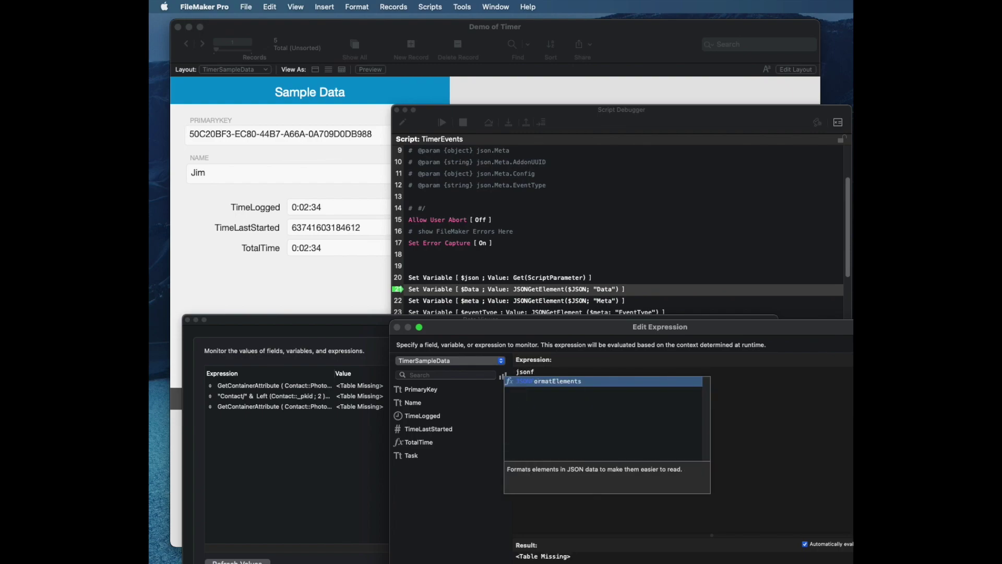
pyautogui.press('Return')
pyautogui.write('$')
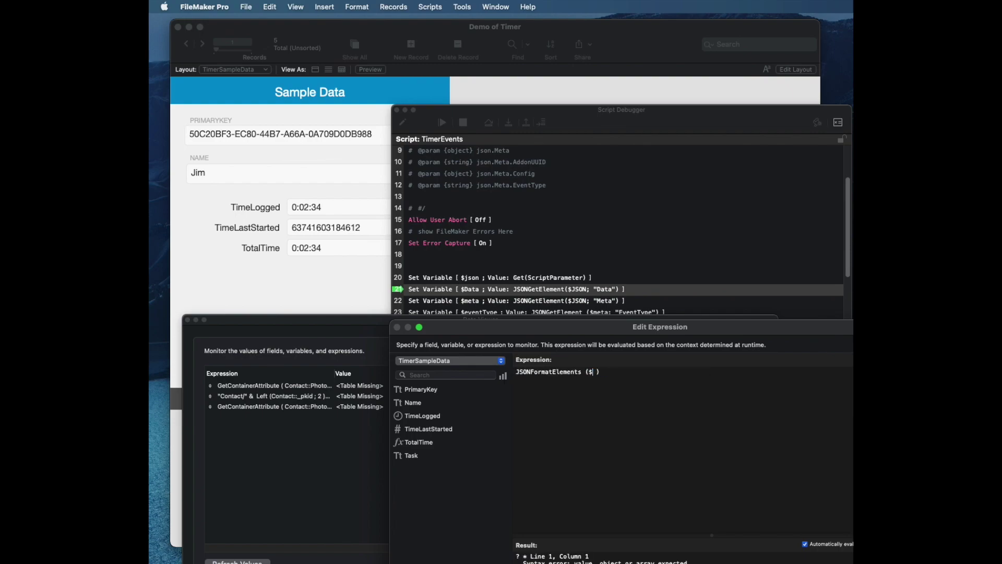
pyautogui.write('json')
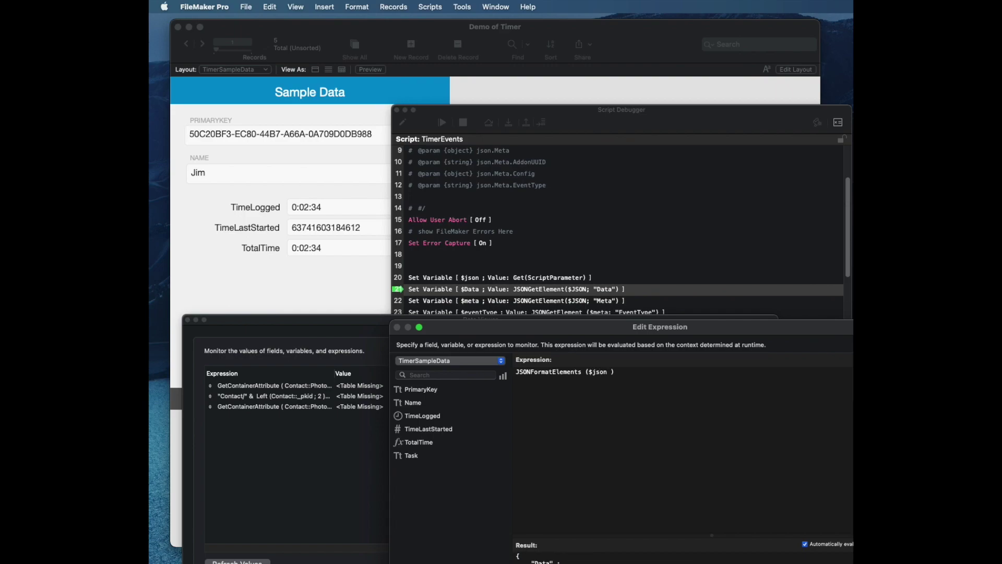
# Move and enlarge the expression editor, then highlight the three Data block lines.
pyautogui.moveTo(770, 329); pyautogui.dragTo(650, 135)
pyautogui.scroll(-3, 493, 397)
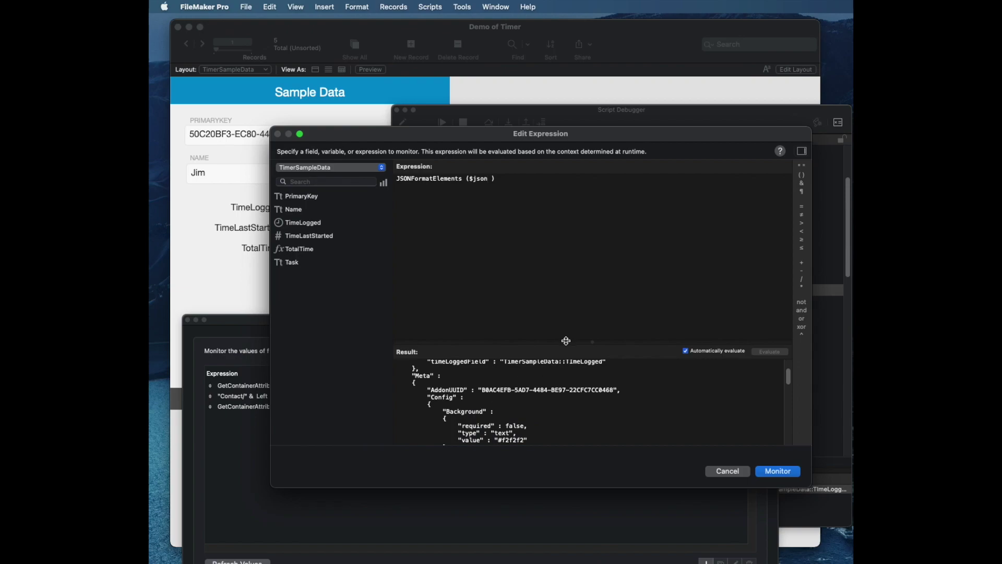
pyautogui.moveTo(566, 340); pyautogui.dragTo(566, 228)
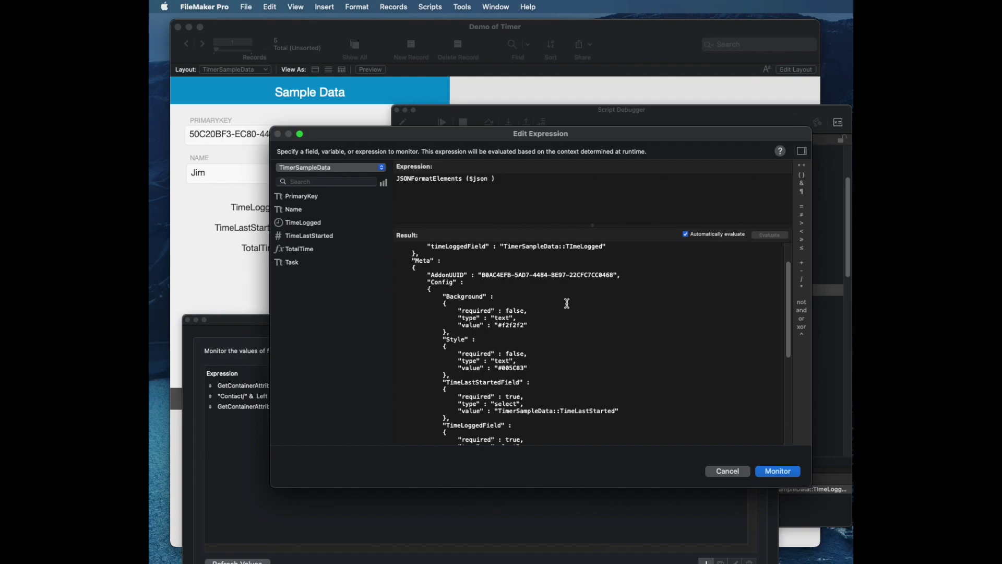
pyautogui.scroll(3, 452, 260)
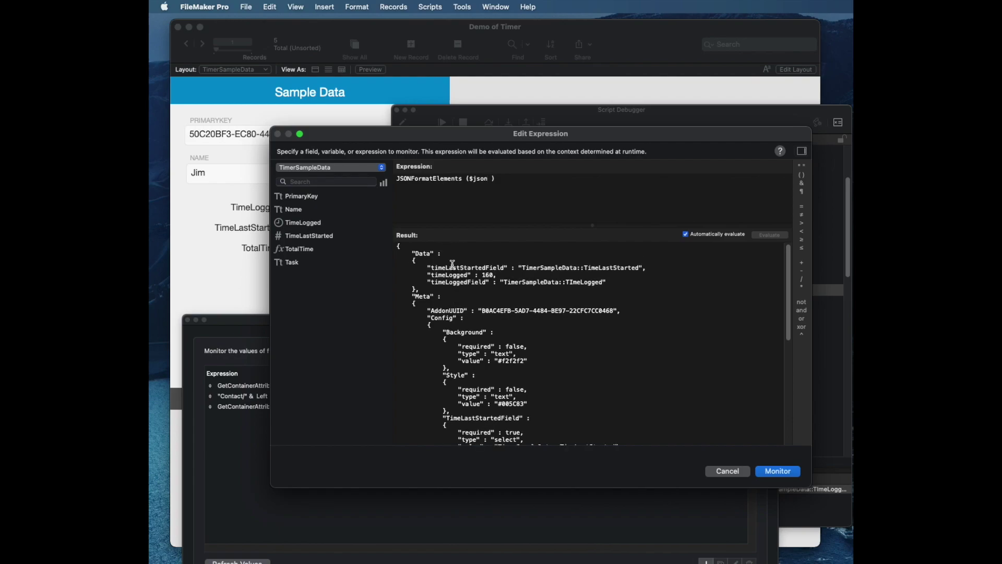
pyautogui.moveTo(662, 287); pyautogui.dragTo(420, 260)
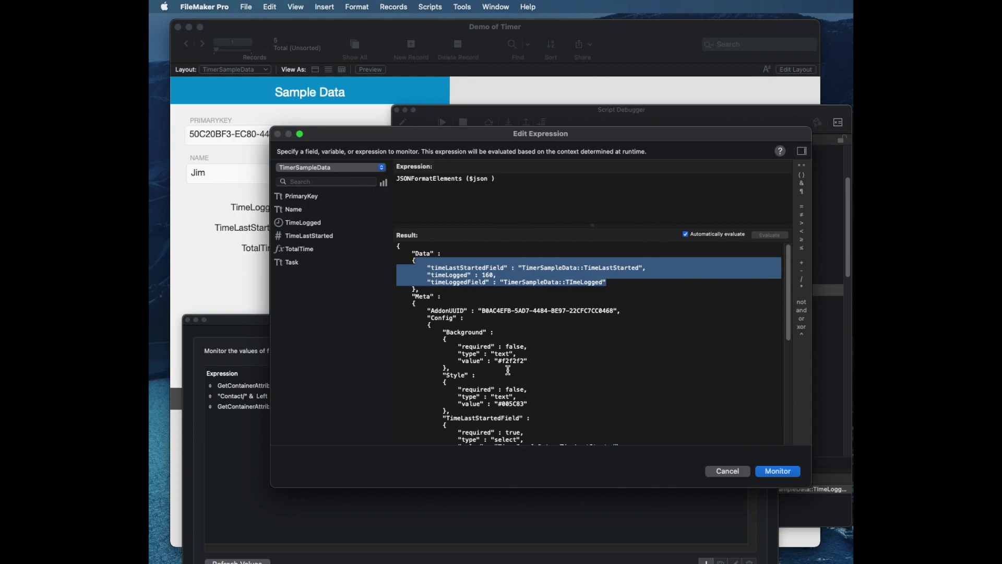
# Scroll through the JSON result, highlighting the TotalTime settings and the EventType Stop entry.
pyautogui.scroll(-1, 485, 358)
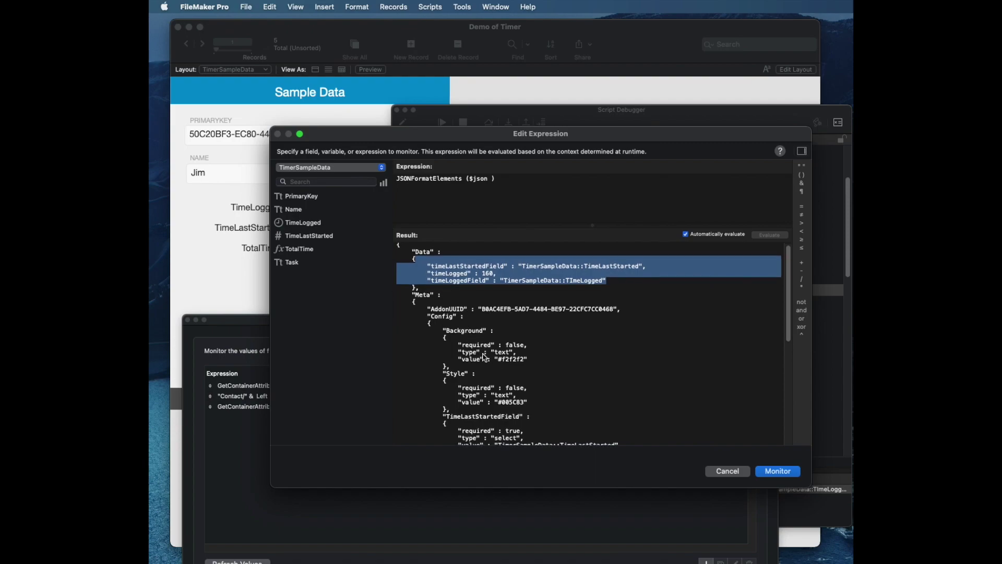
pyautogui.scroll(-2, 579, 377)
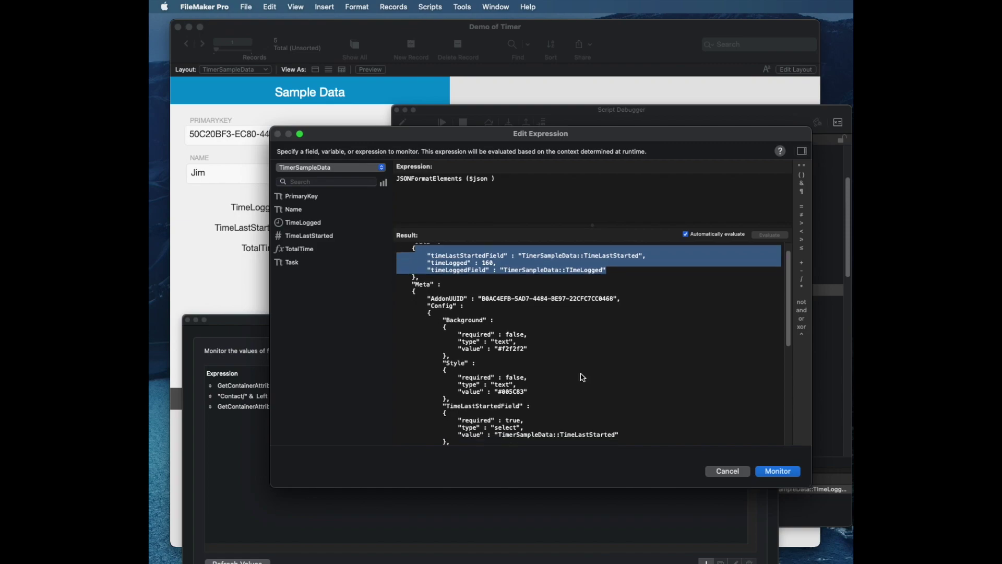
pyautogui.scroll(-6, 583, 377)
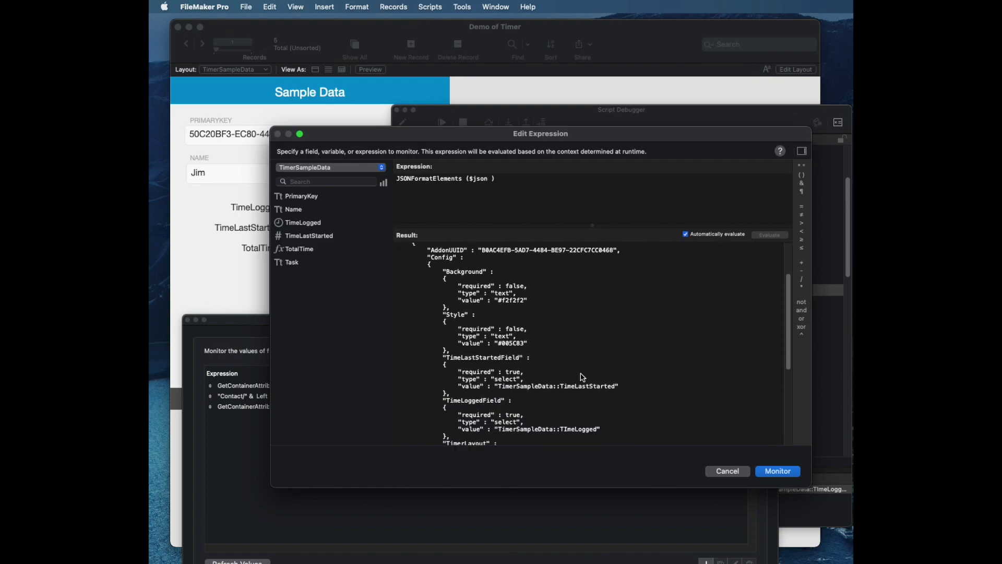
pyautogui.scroll(-8, 583, 377)
pyautogui.moveTo(412, 285); pyautogui.dragTo(599, 325)
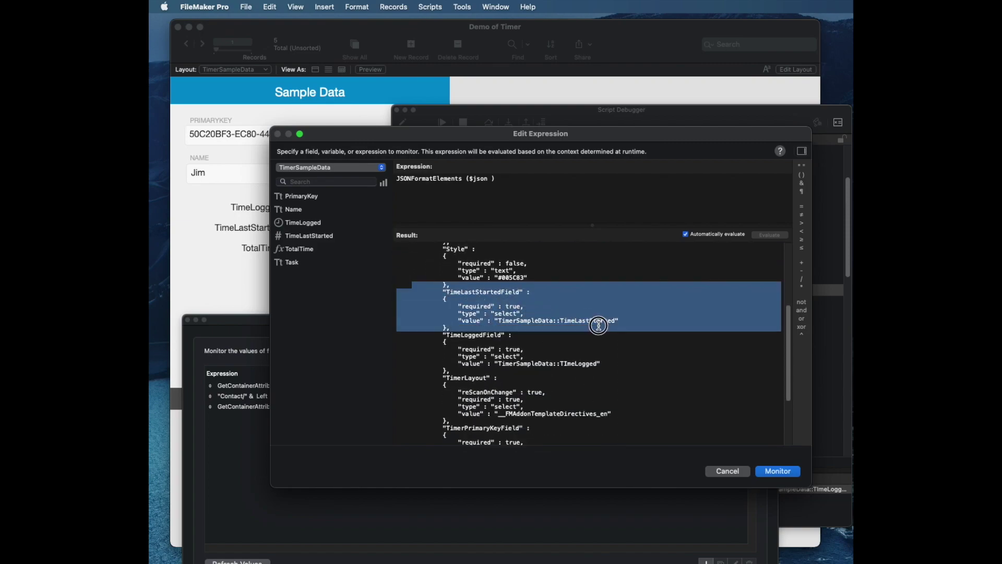
pyautogui.scroll(-3, 608, 350)
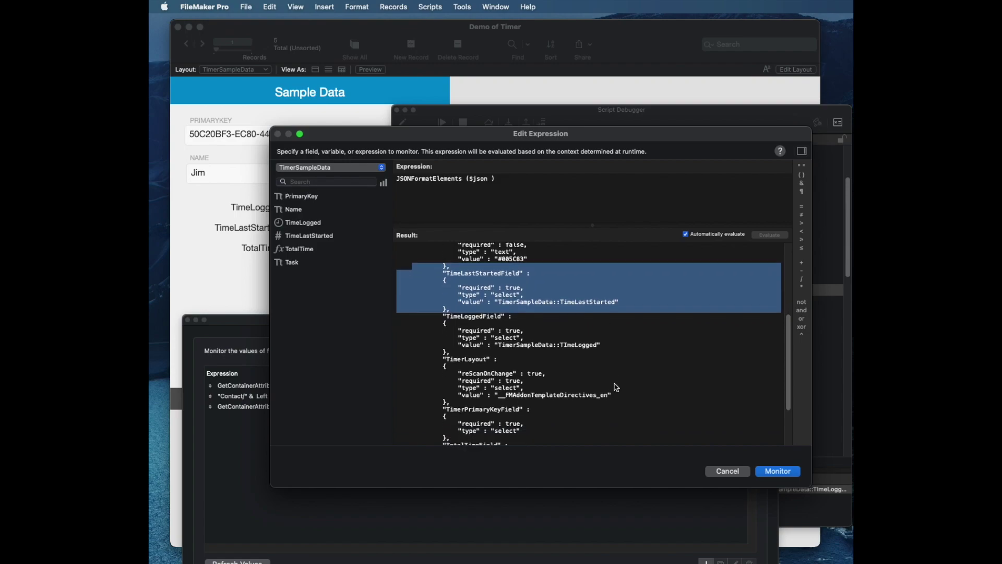
pyautogui.scroll(-9, 616, 387)
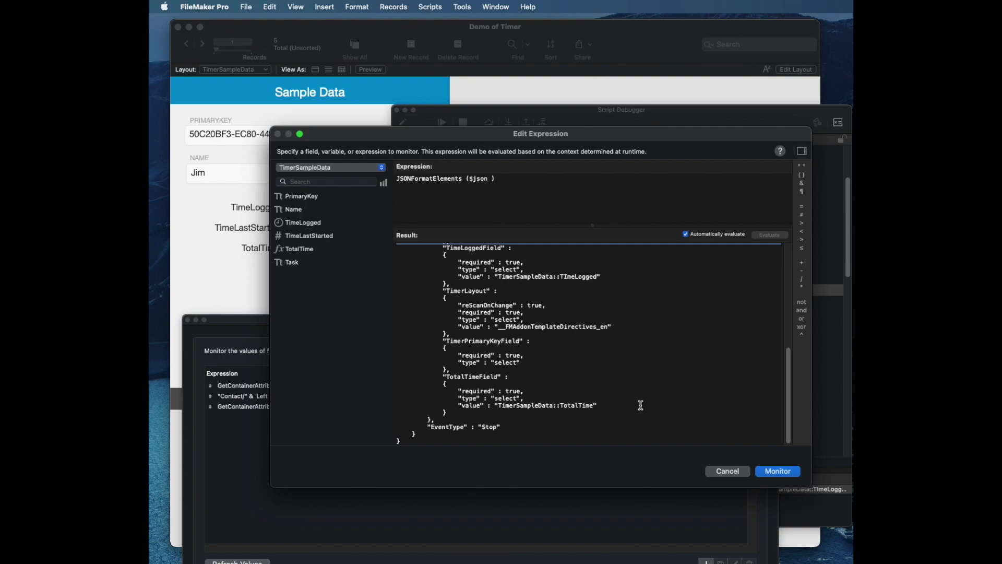
pyautogui.moveTo(639, 405); pyautogui.dragTo(402, 337)
pyautogui.click(542, 381)
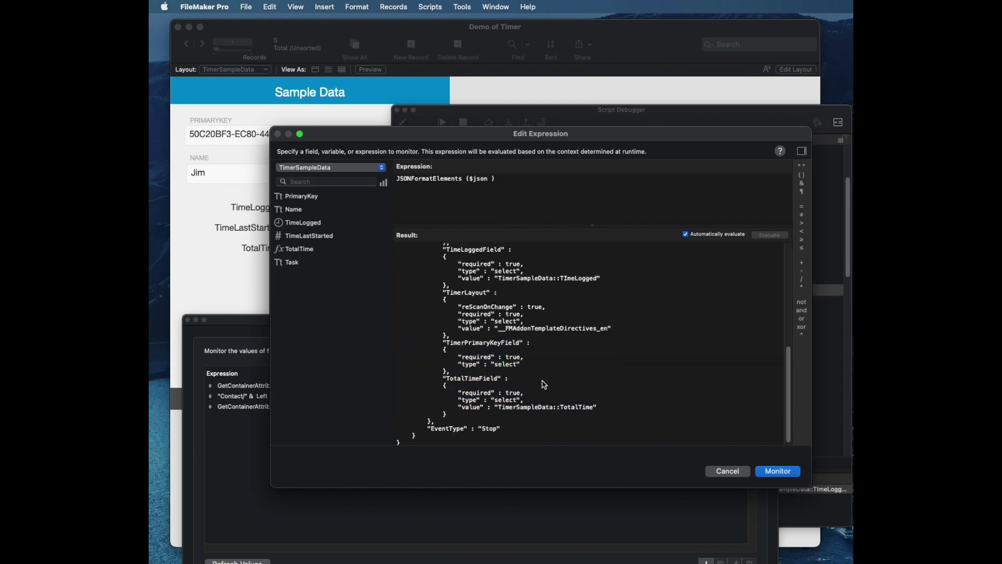
pyautogui.moveTo(558, 426); pyautogui.dragTo(364, 419)
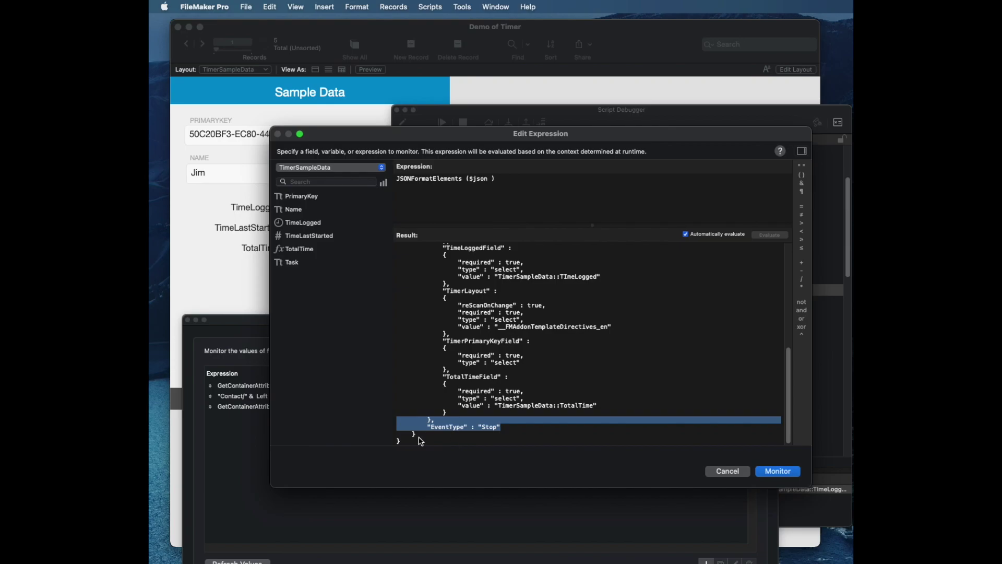
# Dismiss the expression editor without adding the watch.
pyautogui.press('Tab')
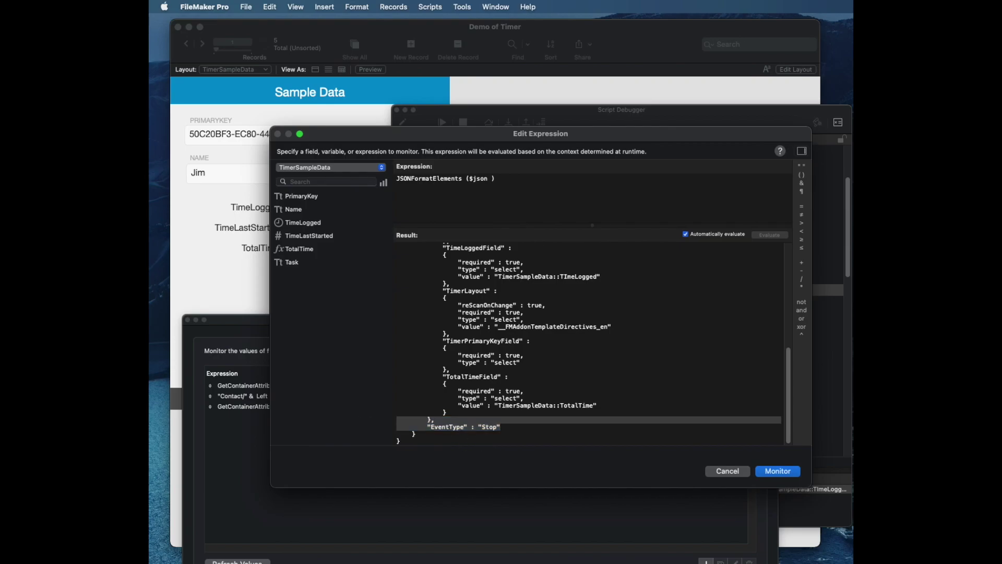
pyautogui.press('Escape')
pyautogui.click(256, 350)
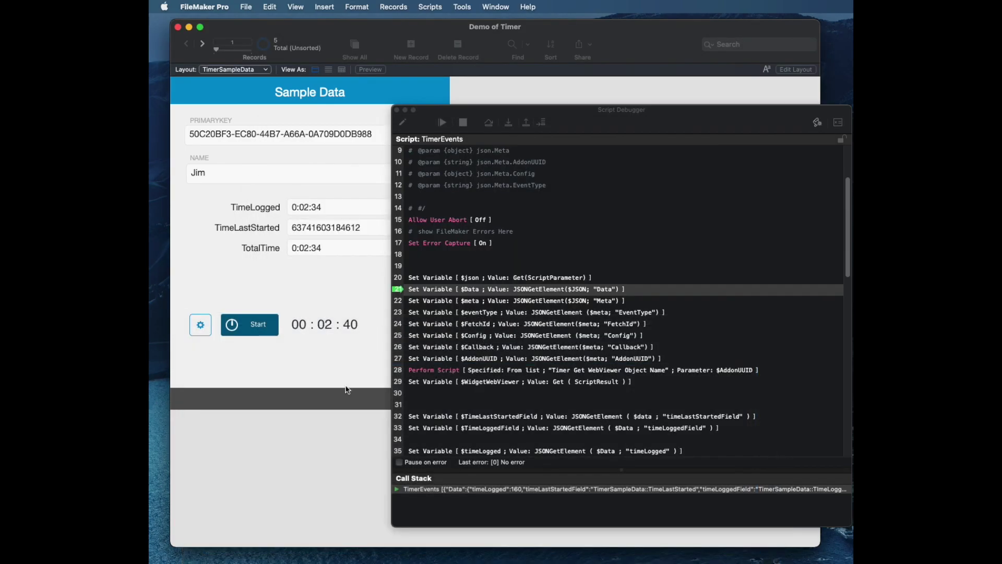
# Halt the paused TimerEvents script and stop the first record's timer at 0:02:49.
pyautogui.click(255, 327)
pyautogui.click(464, 123)
pyautogui.click(397, 110)
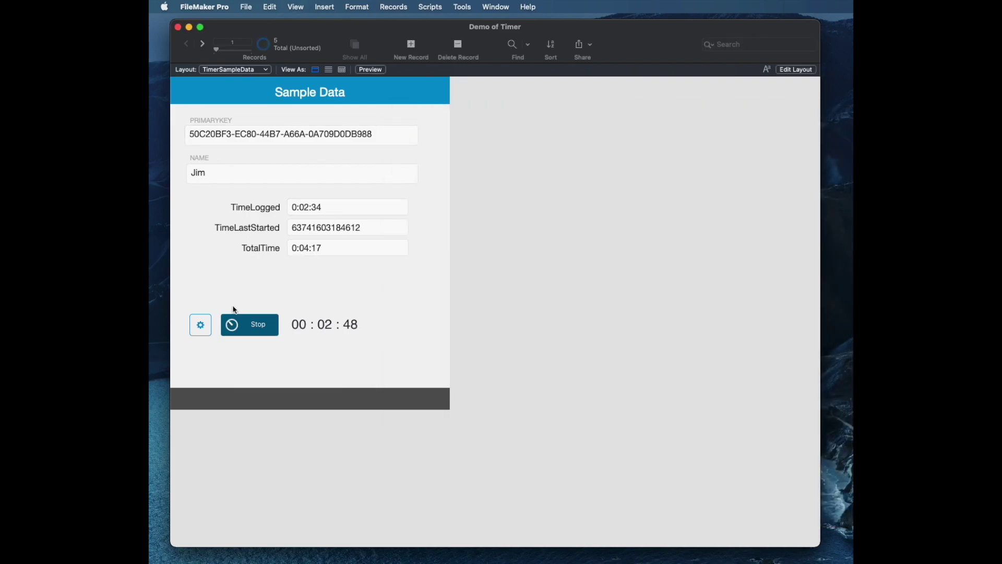
pyautogui.click(257, 326)
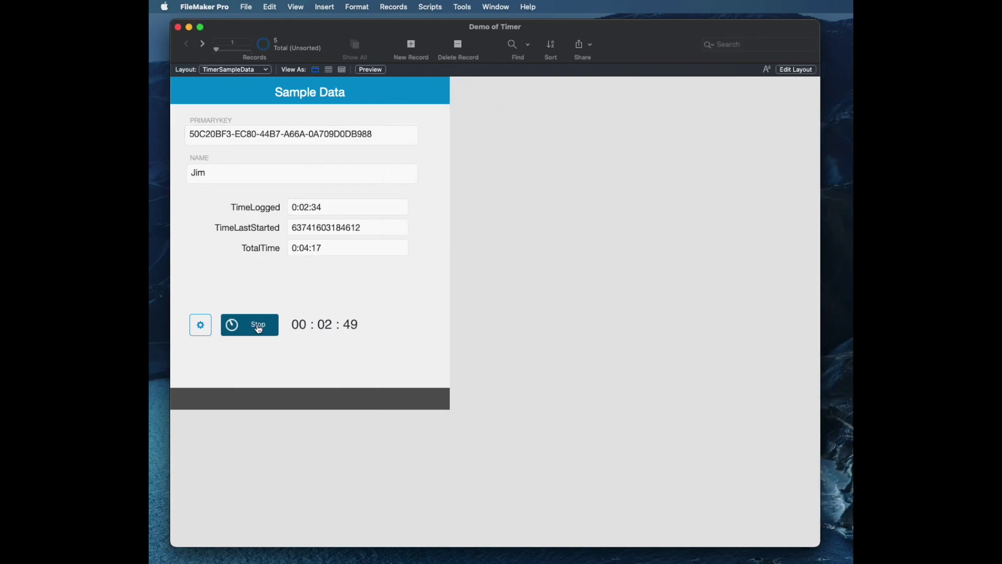
# Restart the timer under the Script Debugger, step to line 21, and show the watch list.
pyautogui.click(462, 7)
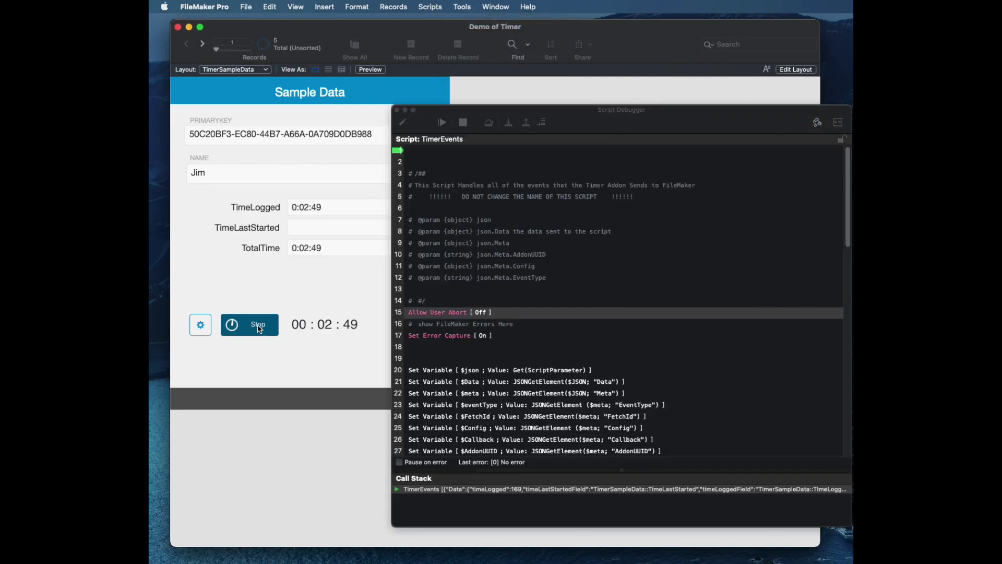
pyautogui.click(508, 125)
pyautogui.click(509, 125)
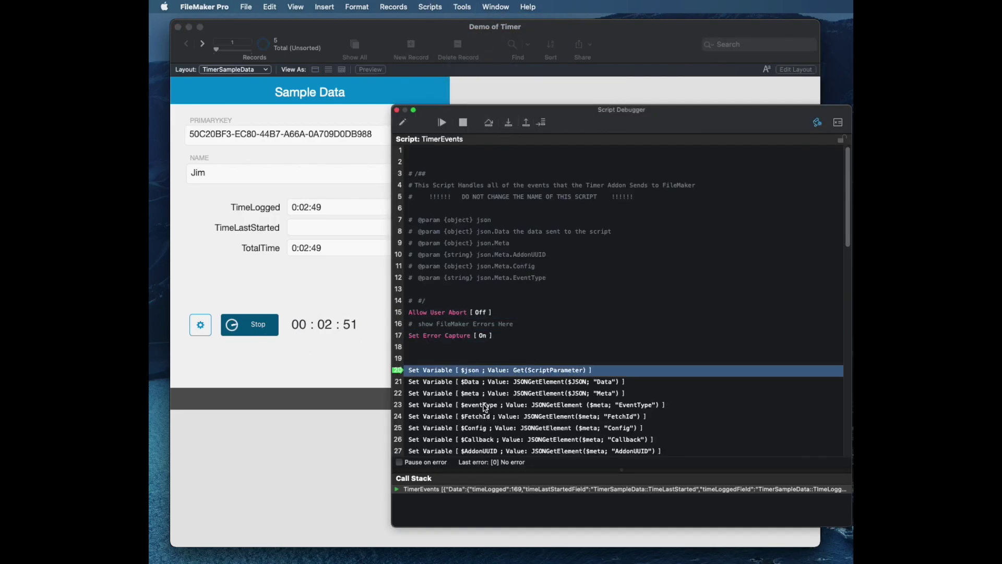
pyautogui.click(509, 126)
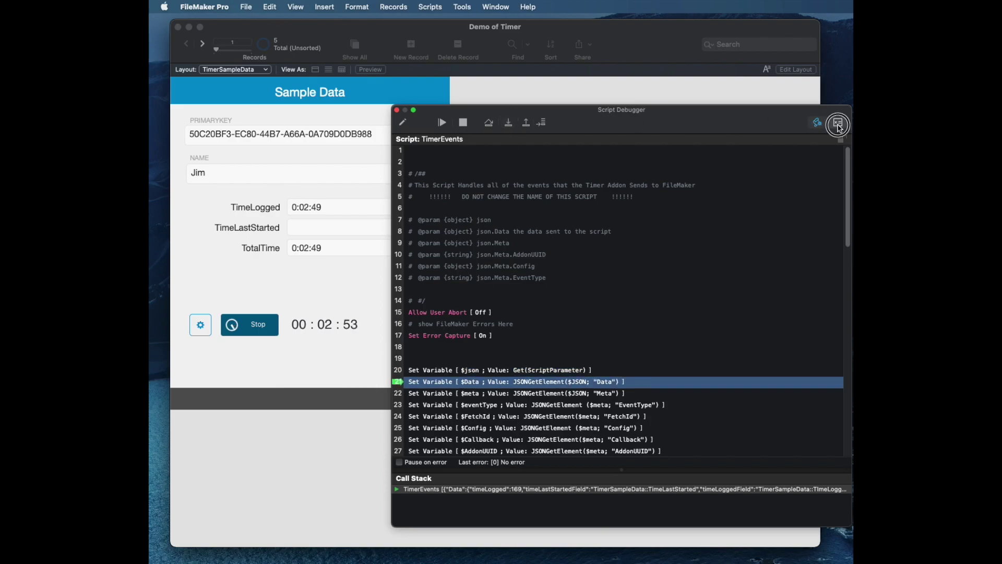
pyautogui.click(837, 123)
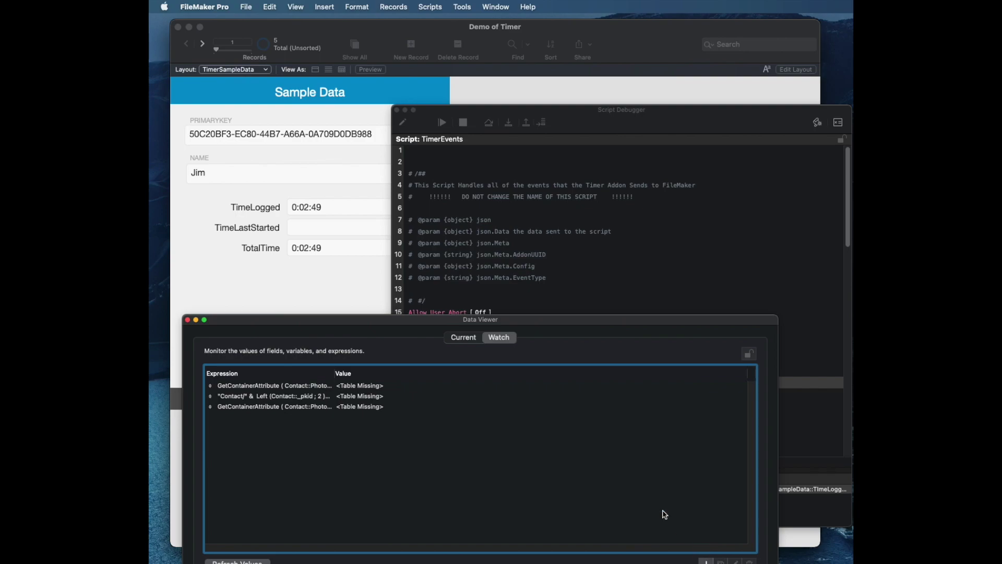
# Add JSONFormatElements ( $json ) as a watched expression, then close the Data Viewer.
pyautogui.doubleClick(545, 392)
pyautogui.write('jsonf')
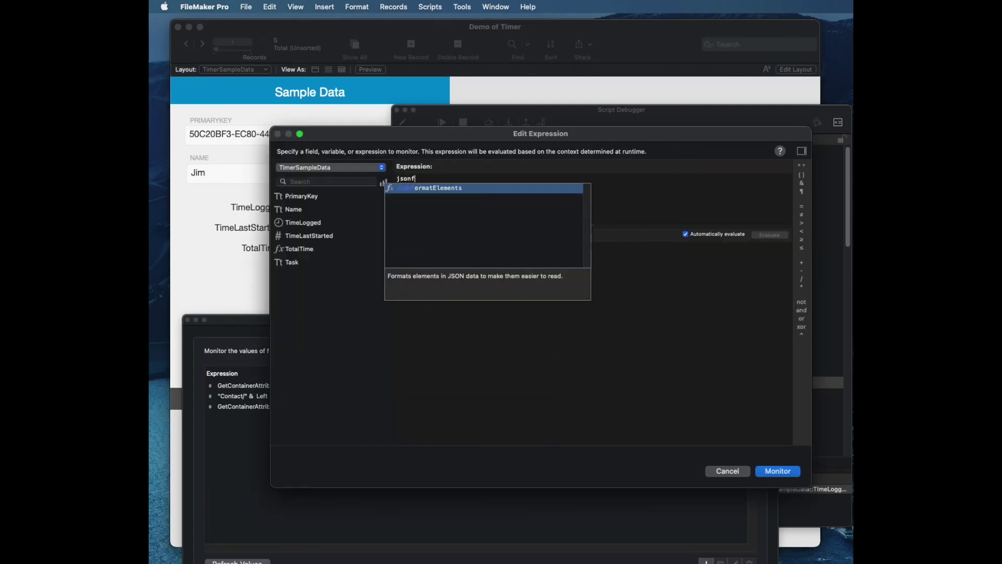
pyautogui.press('Return')
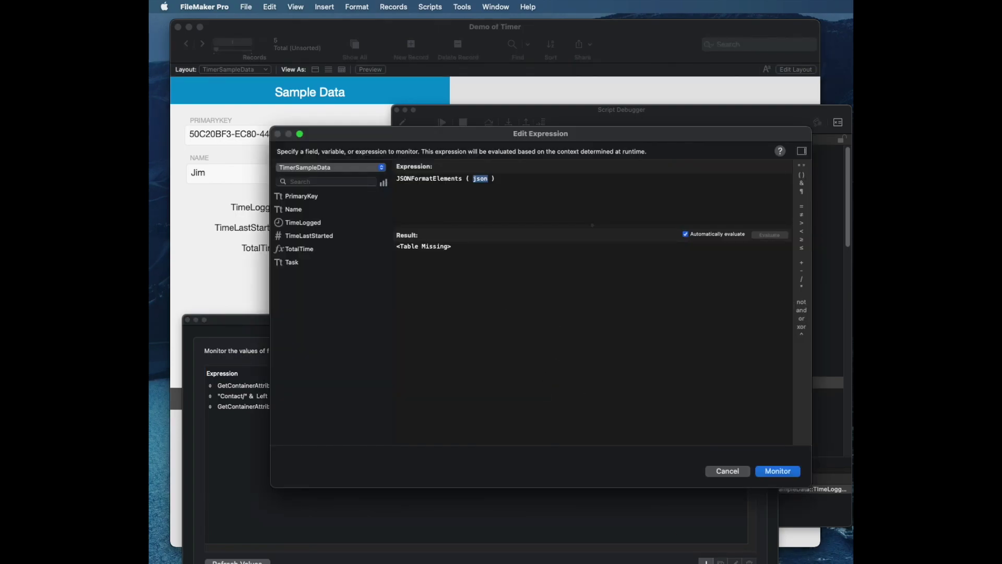
pyautogui.press('Left')
pyautogui.write('$')
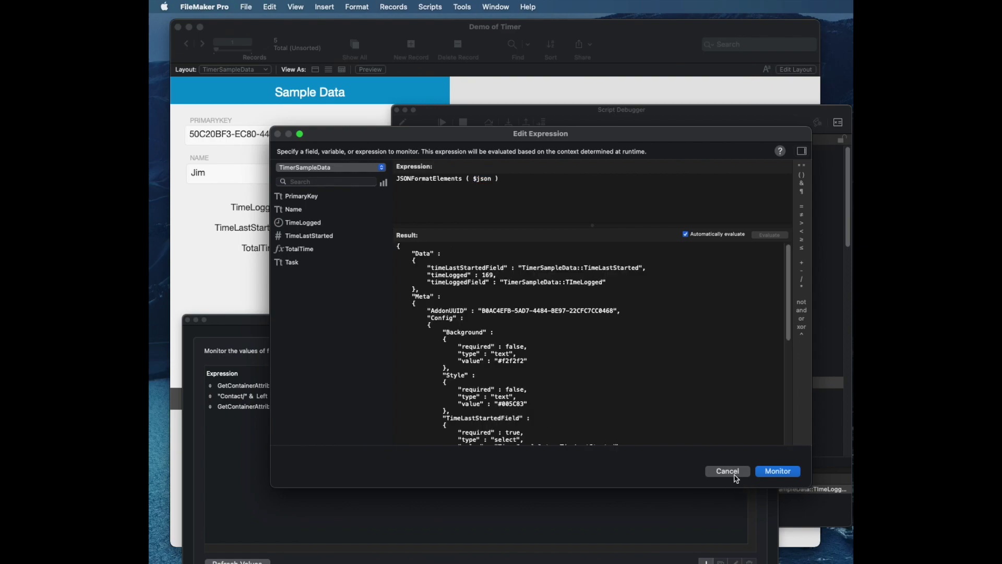
pyautogui.scroll(-10, 666, 374)
pyautogui.scroll(-1, 667, 375)
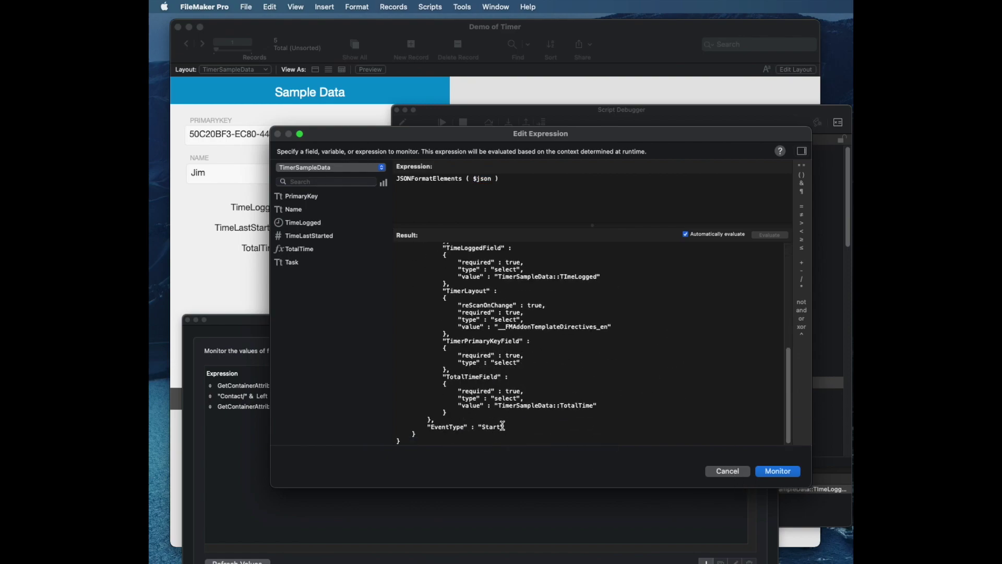
pyautogui.click(785, 473)
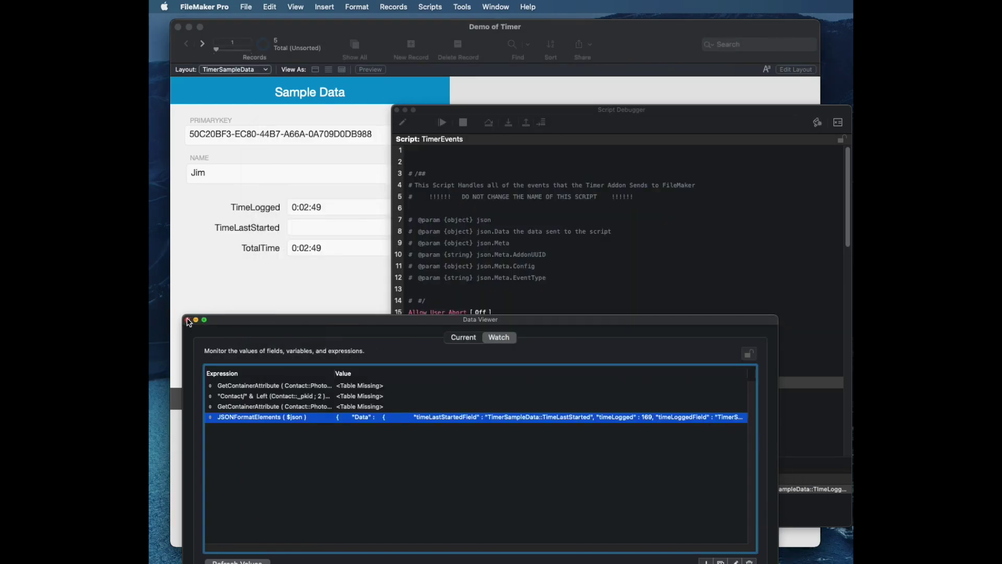
pyautogui.click(187, 320)
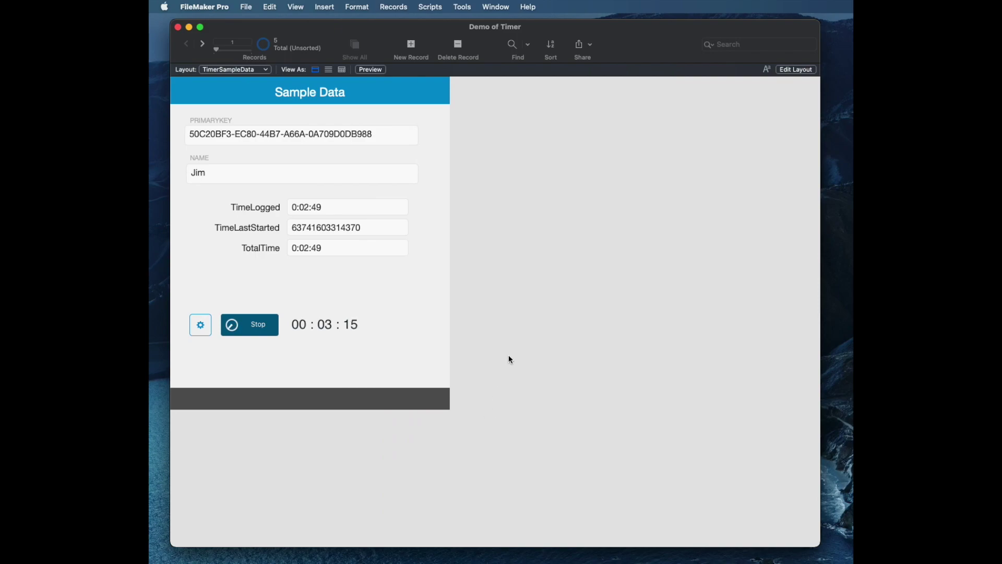
# Start the second record's timer, then move to the fourth record and start its timer.
pyautogui.hotkey('ctrl', 'Down')
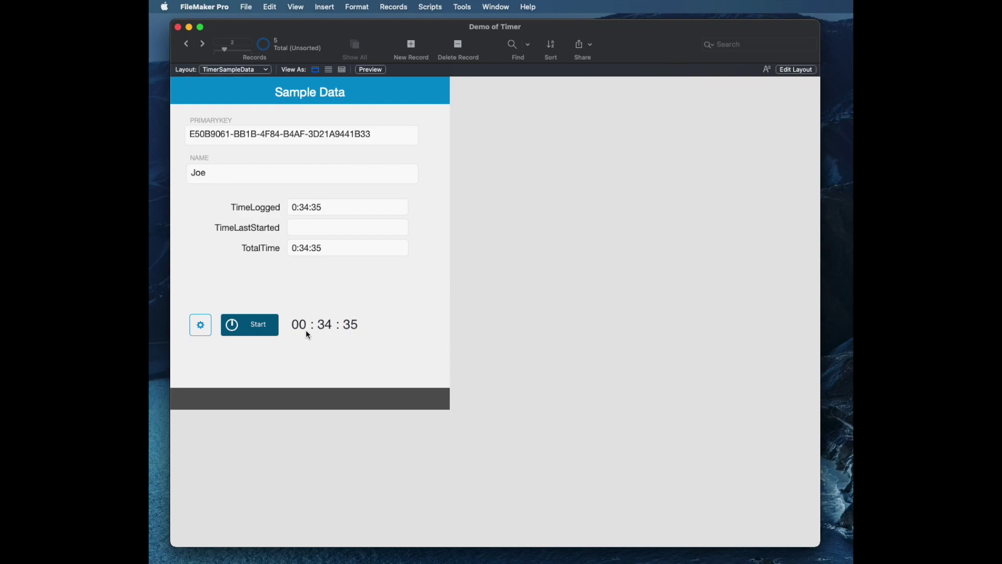
pyautogui.click(257, 327)
pyautogui.hotkey('ctrl', 'Down')
pyautogui.hotkey('ctrl', 'Down')
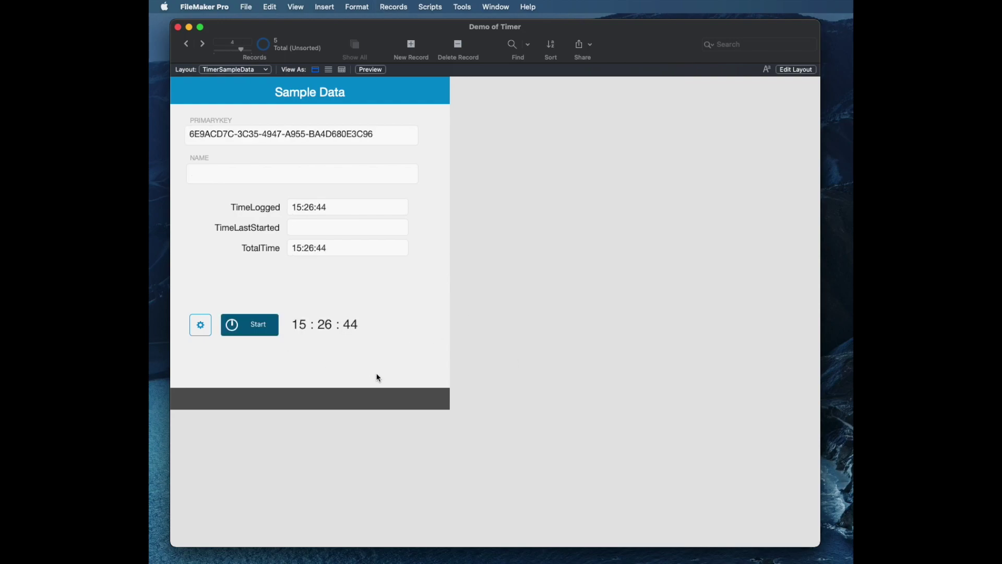
pyautogui.click(259, 328)
# Enter a name in the fourth record's NAME field, commit it, and hide the window.
pyautogui.click(245, 177)
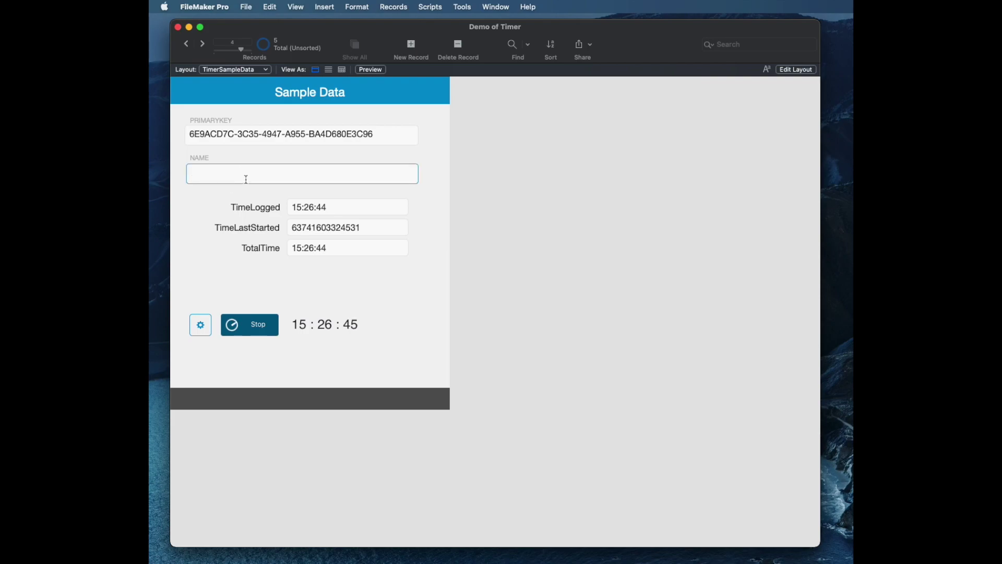
pyautogui.write('Chidi')
pyautogui.click(490, 309)
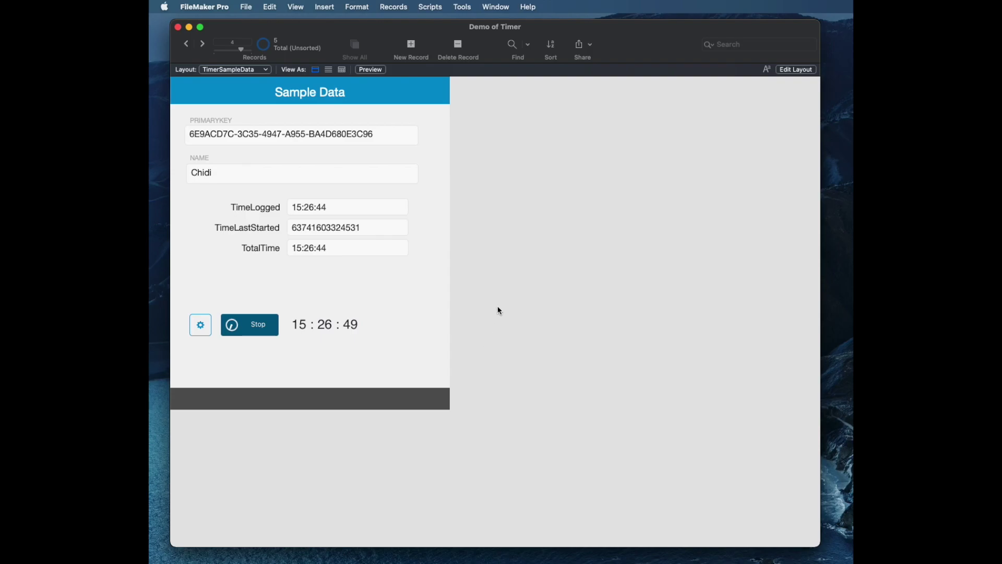
pyautogui.press('super+w')
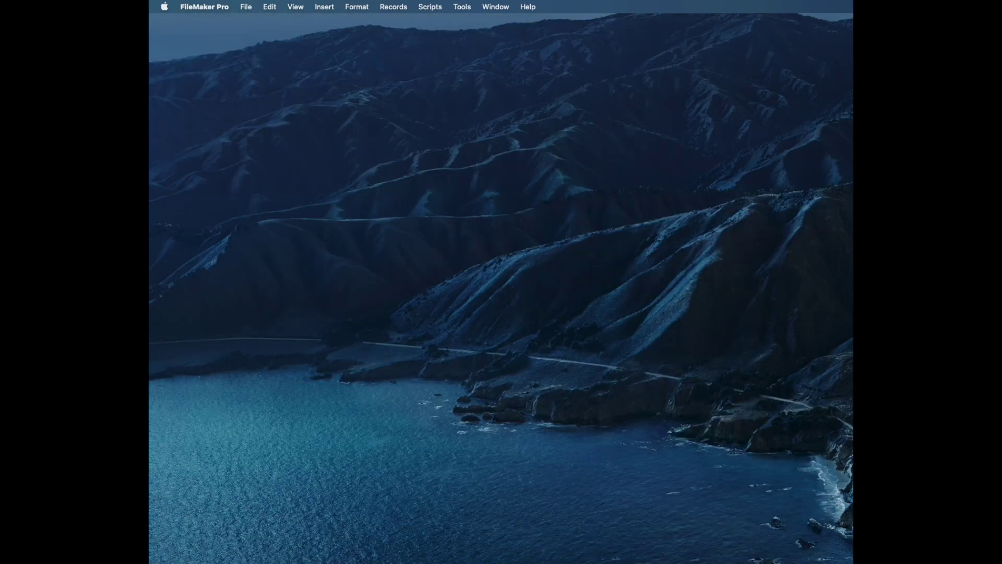
pyautogui.press('super+q')
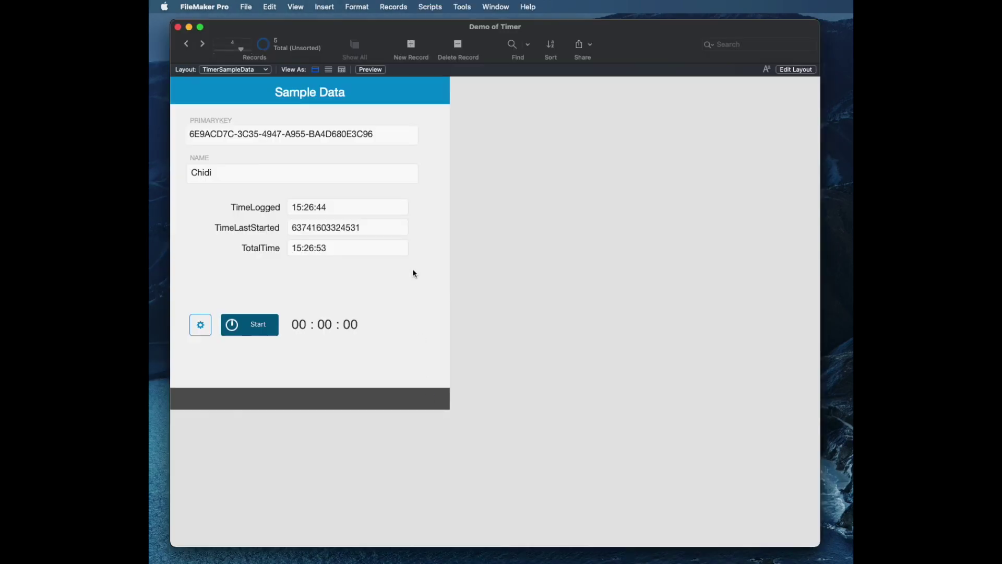
# Return to the first record and stop its timer, logging 0:03:18.
pyautogui.hotkey('ctrl', 'Up')
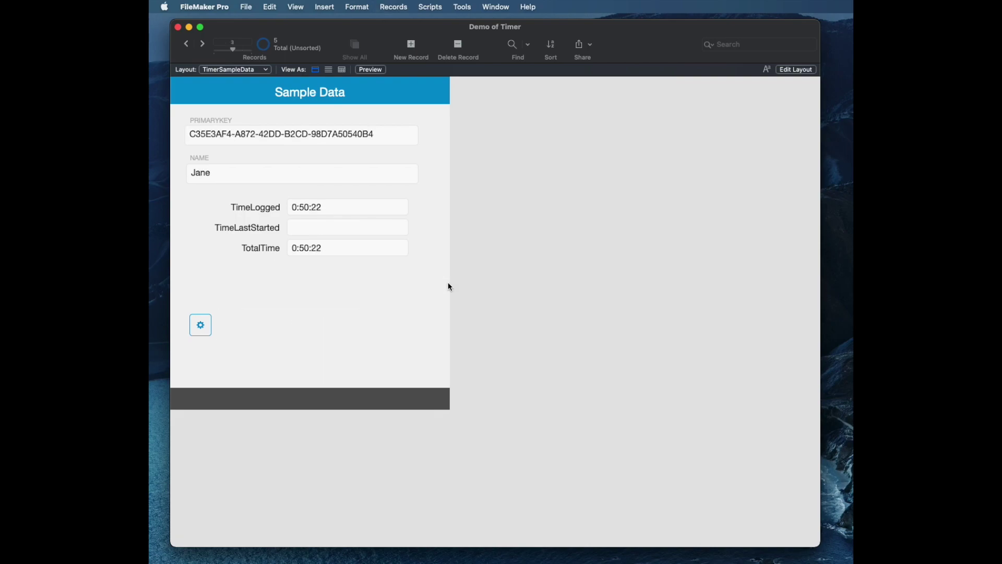
pyautogui.hotkey('ctrl', 'Up')
pyautogui.hotkey('ctrl', 'Up')
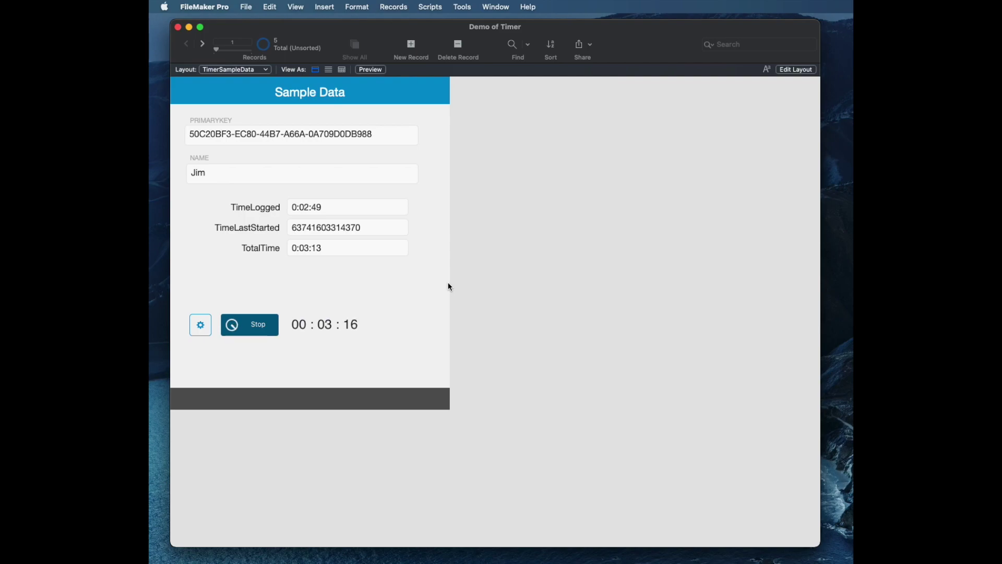
pyautogui.click(263, 329)
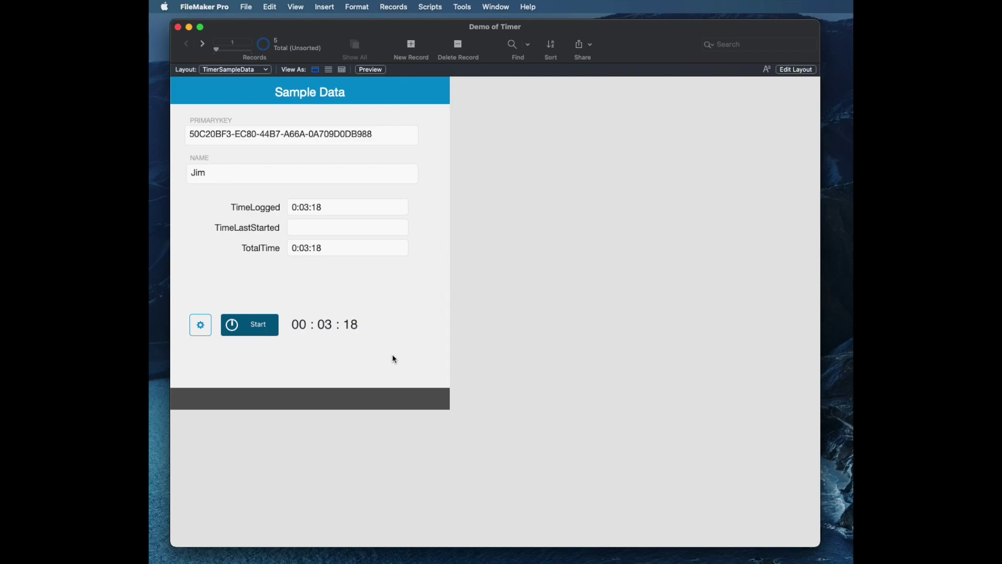
pyautogui.click(205, 326)
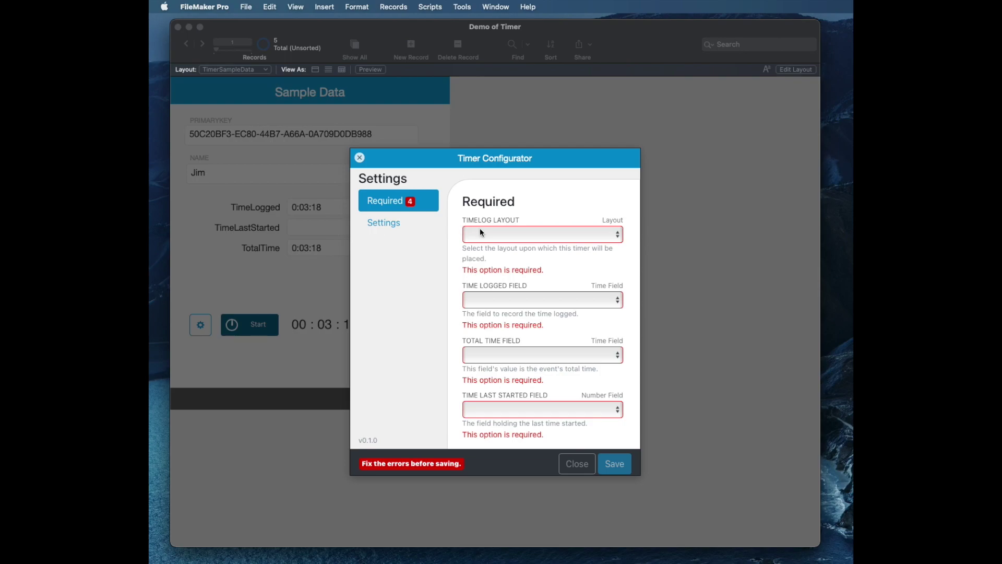
# Set layout TimerSampleData and fields TimeLogged, TotalTime, TimeLastStarted in the Timer Configurator, then save.
pyautogui.click(493, 232)
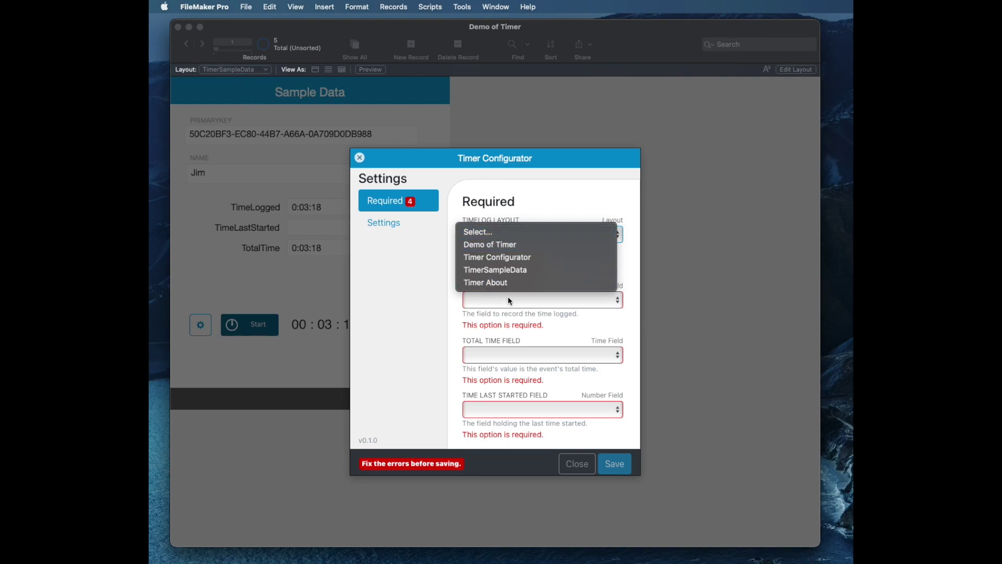
pyautogui.click(513, 269)
pyautogui.click(525, 292)
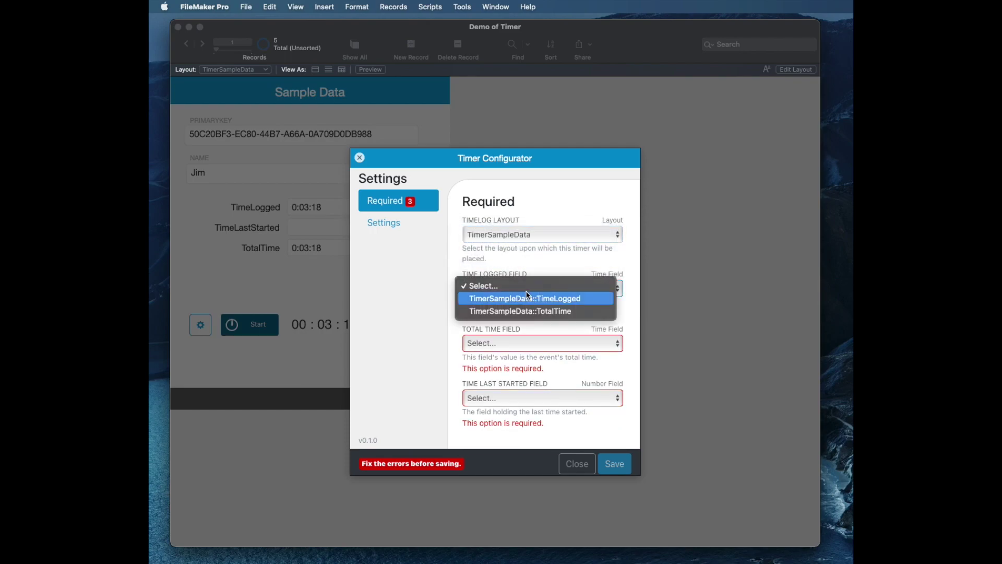
pyautogui.click(528, 296)
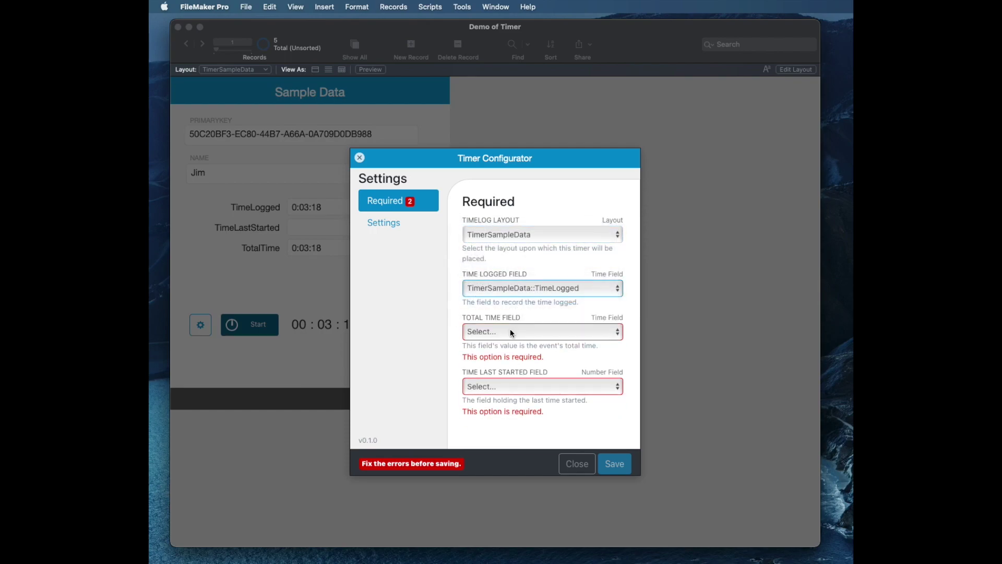
pyautogui.click(512, 330)
pyautogui.click(524, 353)
pyautogui.click(510, 377)
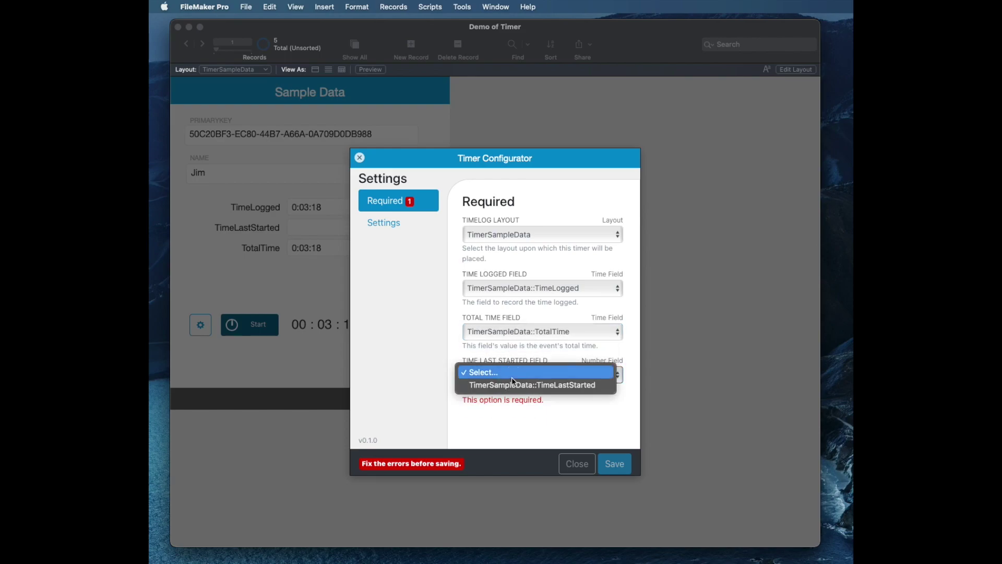
pyautogui.click(515, 385)
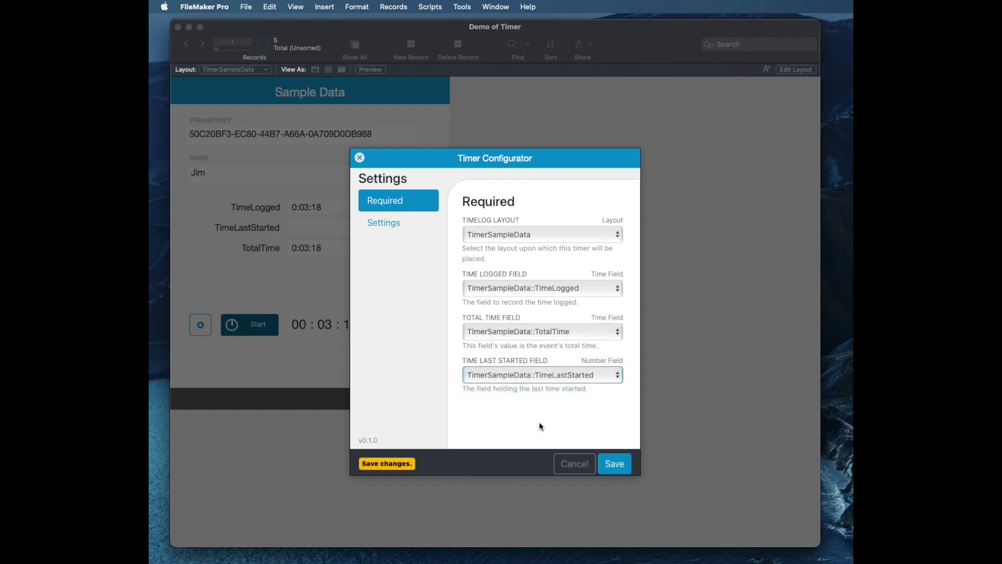
pyautogui.click(613, 464)
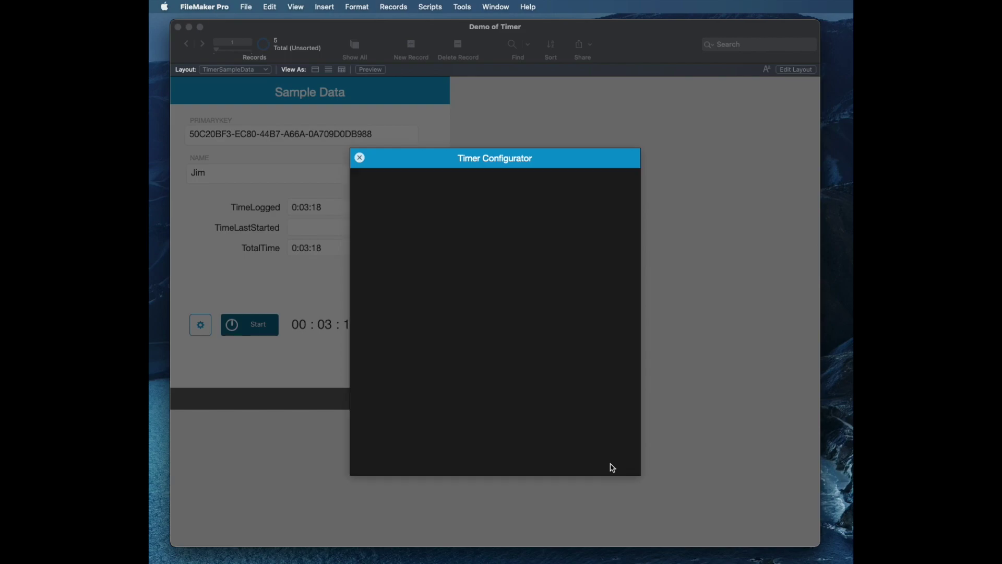
pyautogui.click(203, 321)
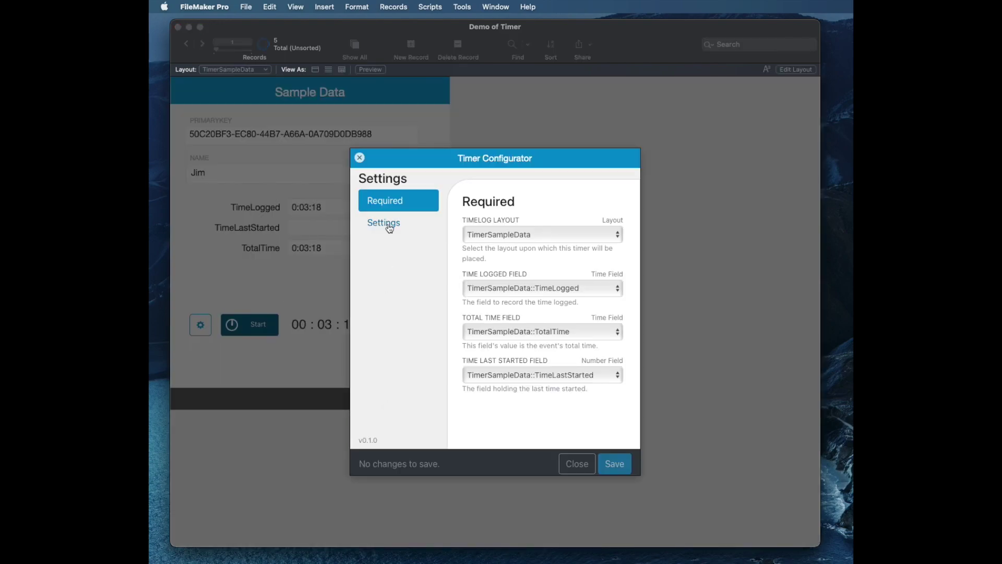
# Inspect the Settings page's Background Color value, then close the configurator unchanged.
pyautogui.click(384, 224)
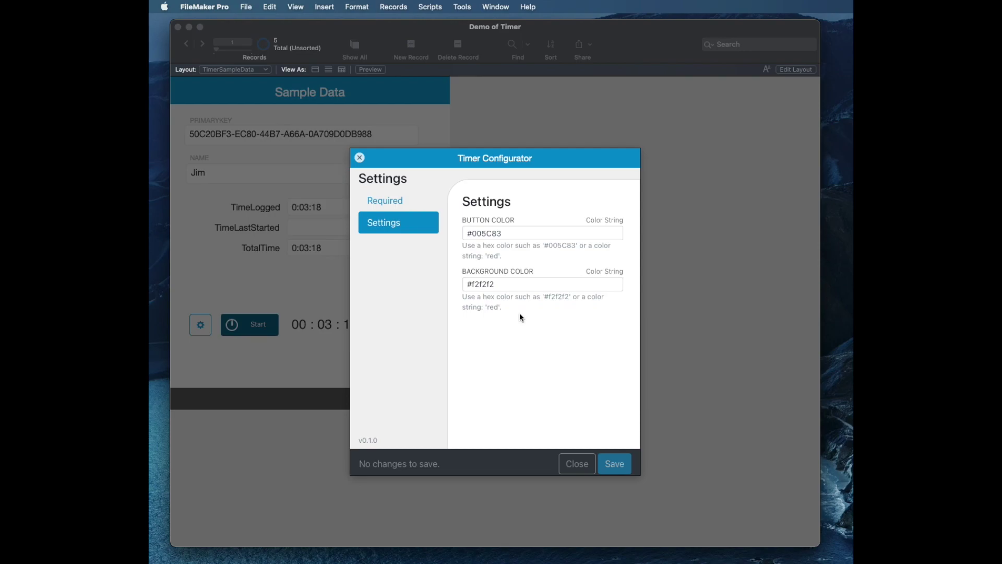
pyautogui.click(521, 289)
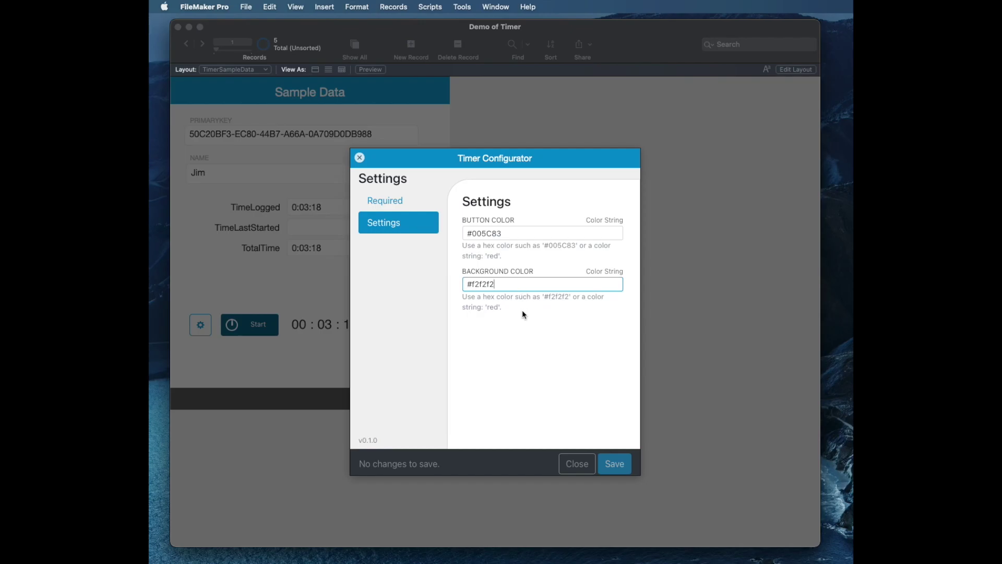
pyautogui.click(579, 464)
# In Layout mode, select the TotalTime field and show its Appearance settings.
pyautogui.press('super+l')
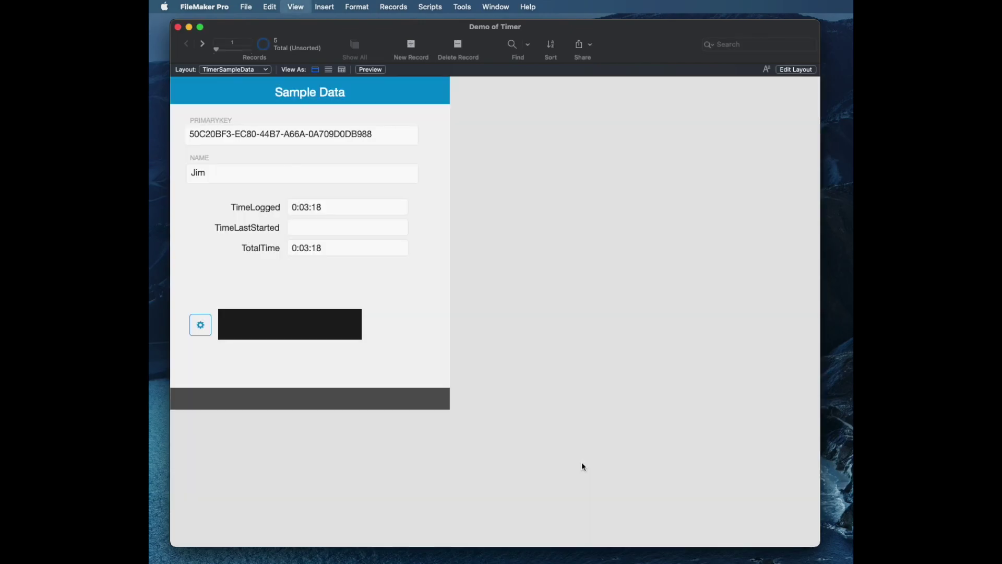
pyautogui.click(427, 249)
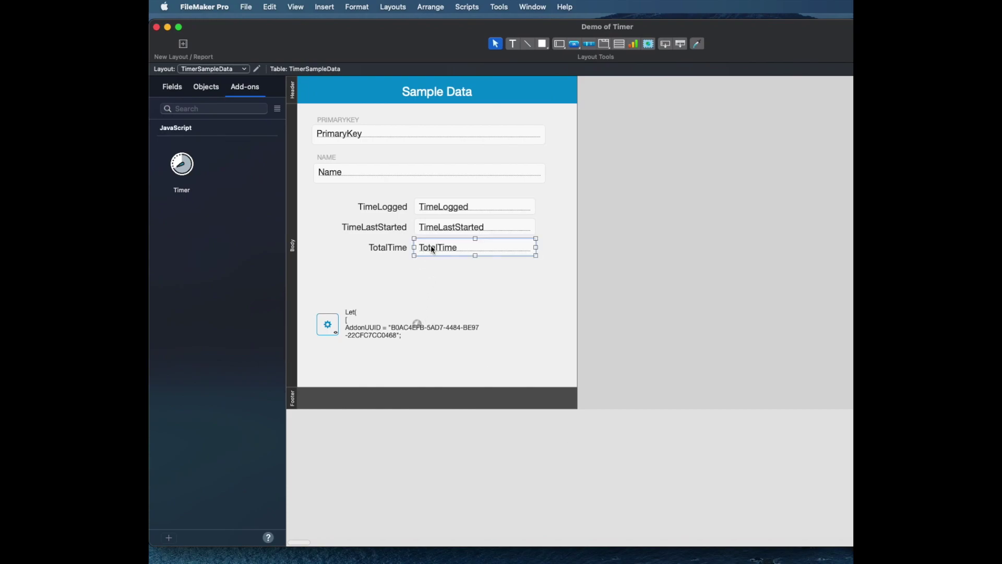
pyautogui.moveTo(853, 545); pyautogui.dragTo(834, 510)
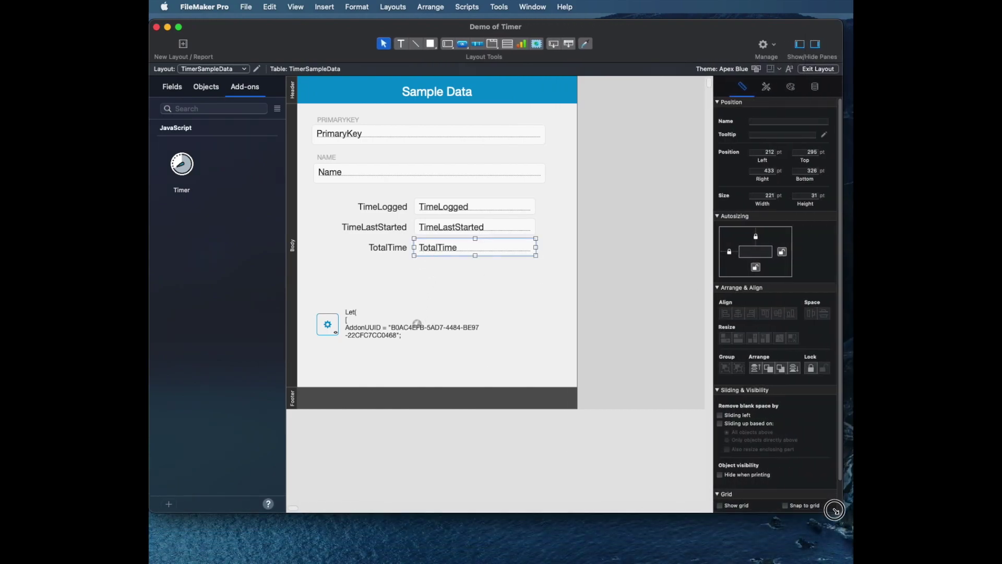
pyautogui.click(793, 89)
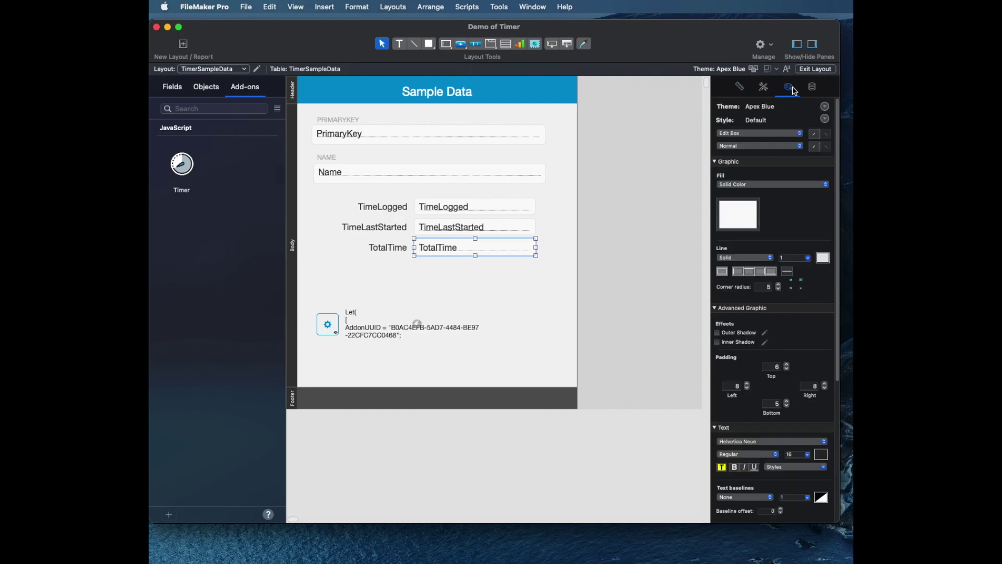
# Try a red fill on TotalTime, then switch it to yellow shades.
pyautogui.click(741, 221)
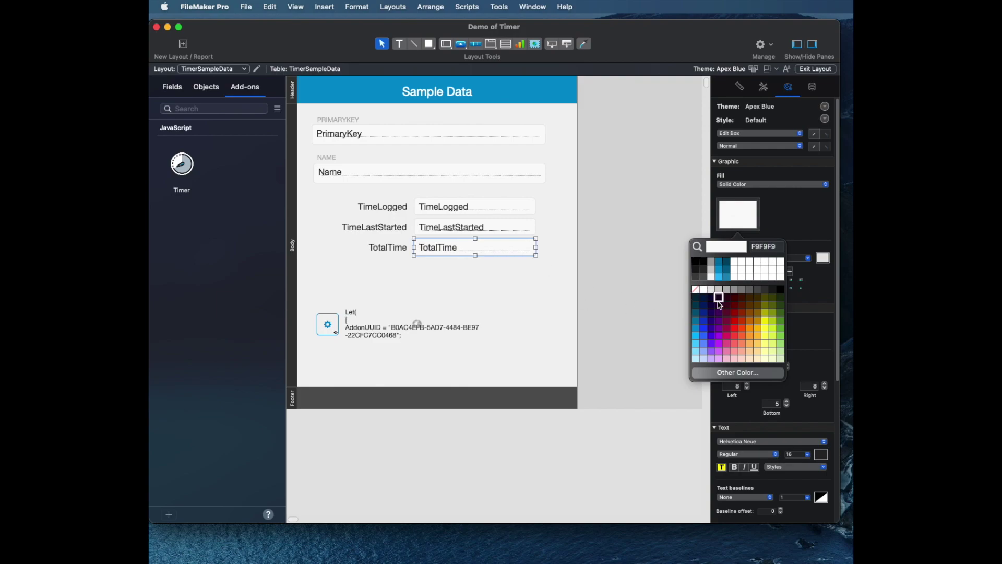
pyautogui.click(734, 323)
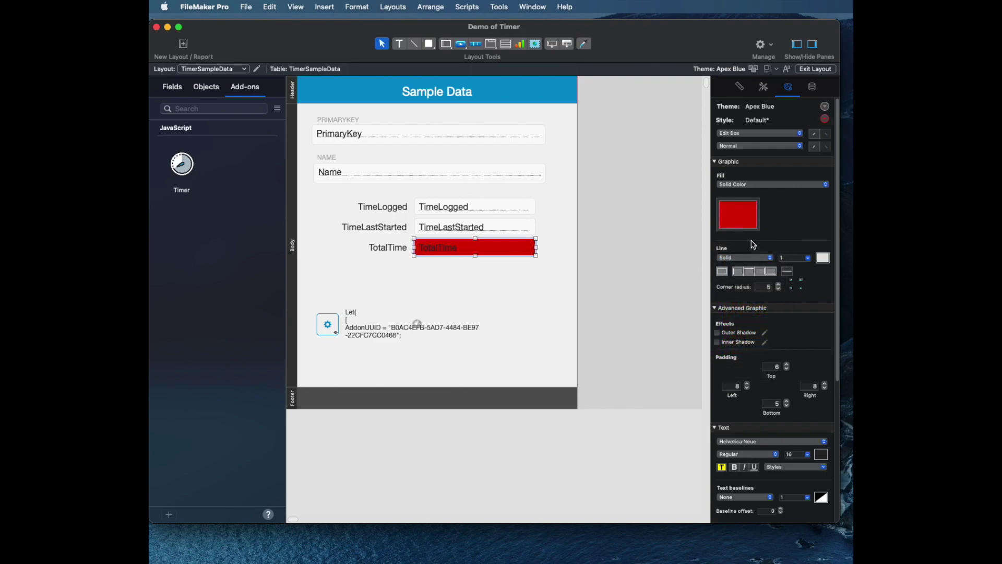
pyautogui.click(722, 220)
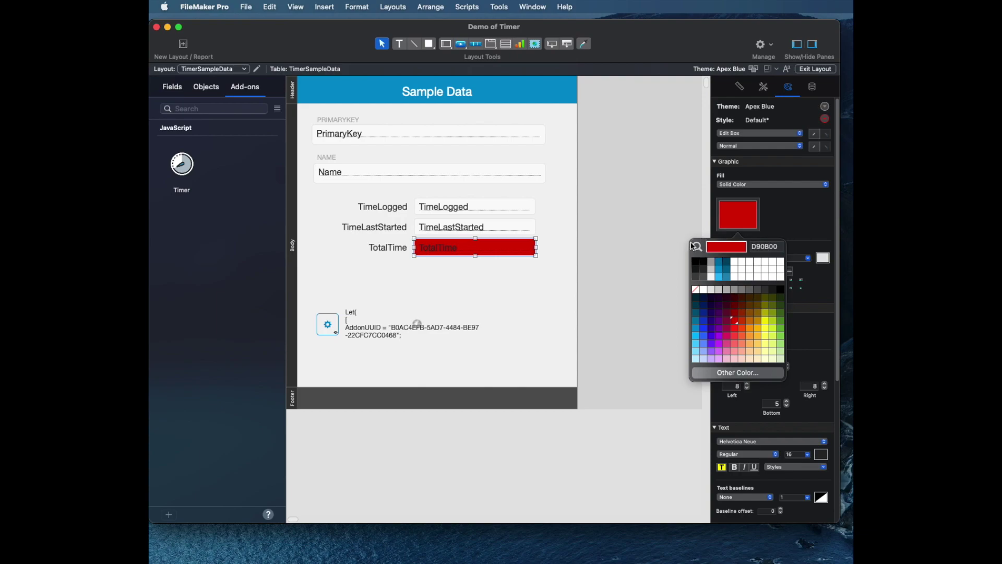
pyautogui.click(764, 320)
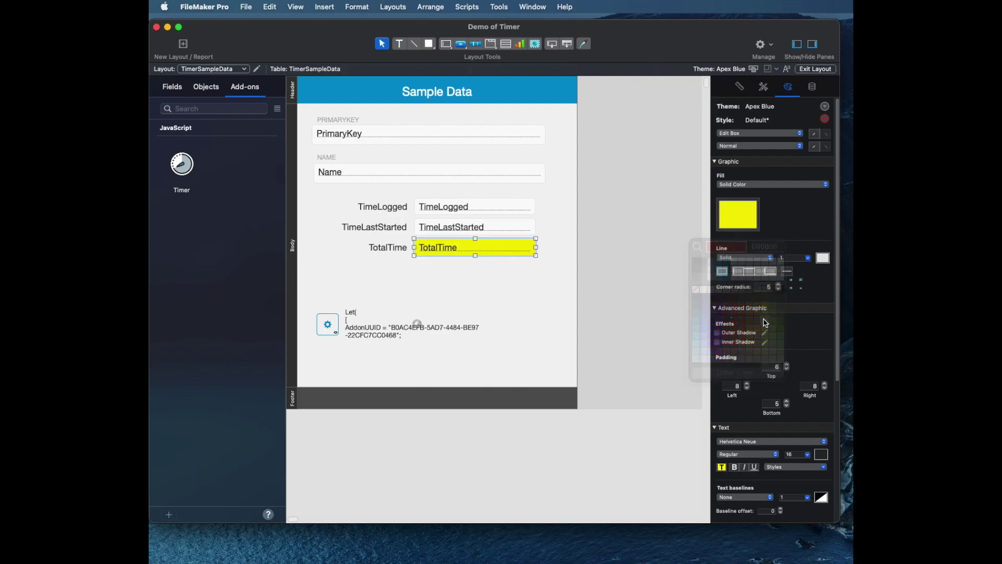
pyautogui.click(739, 217)
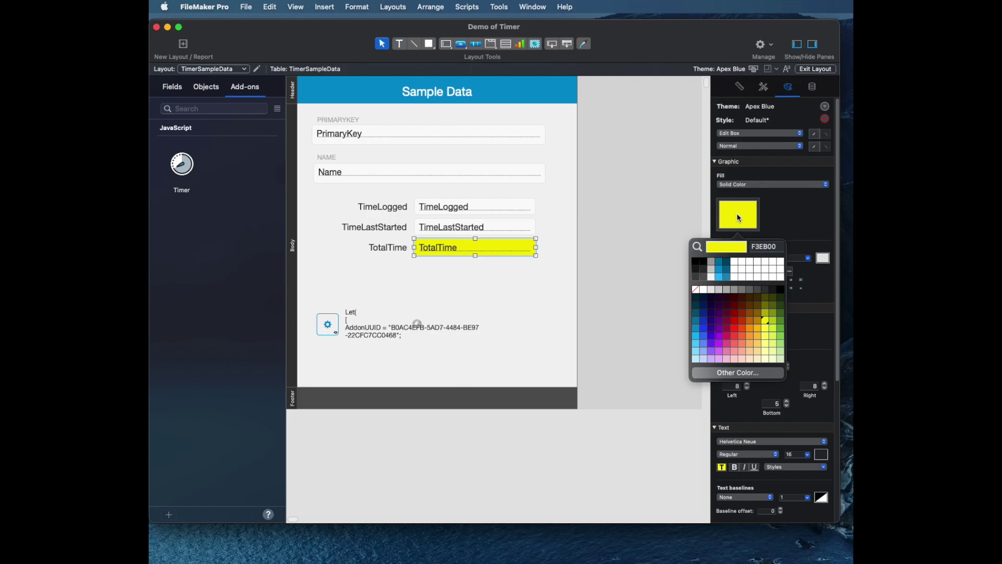
pyautogui.click(765, 327)
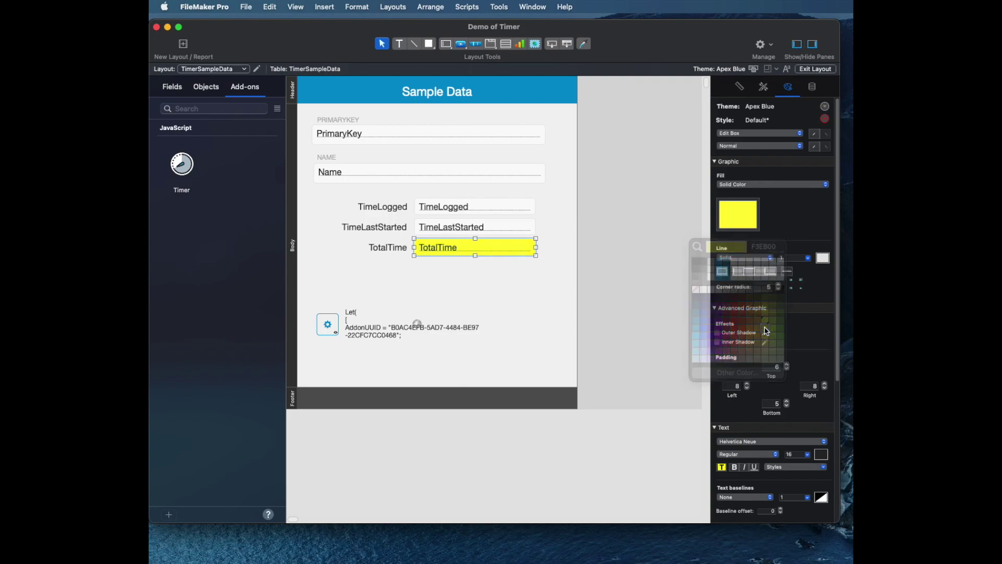
# Try lighter and deeper yellows, then enter hex fill FFF000 for TotalTime.
pyautogui.click(740, 211)
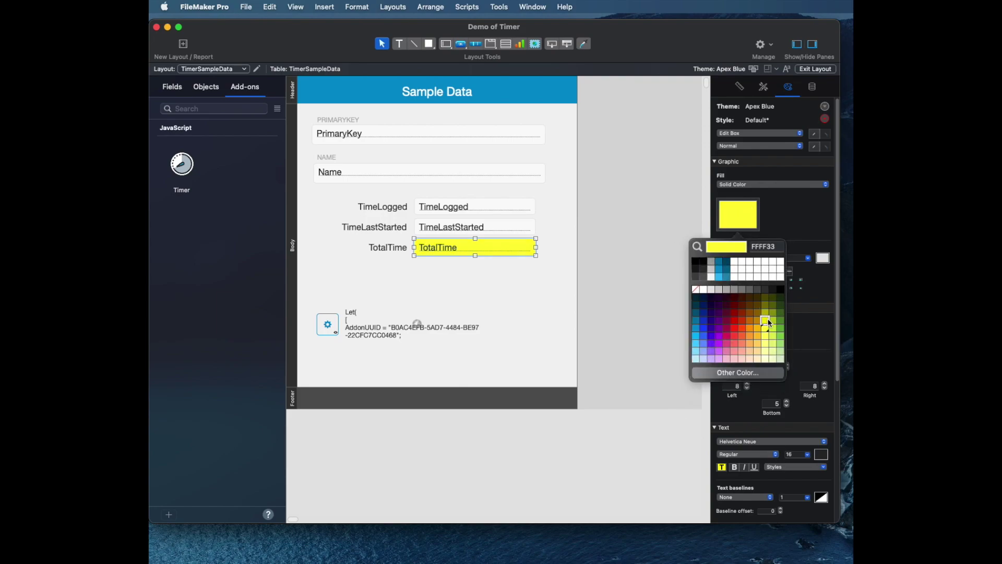
pyautogui.click(766, 335)
pyautogui.click(739, 218)
pyautogui.click(763, 314)
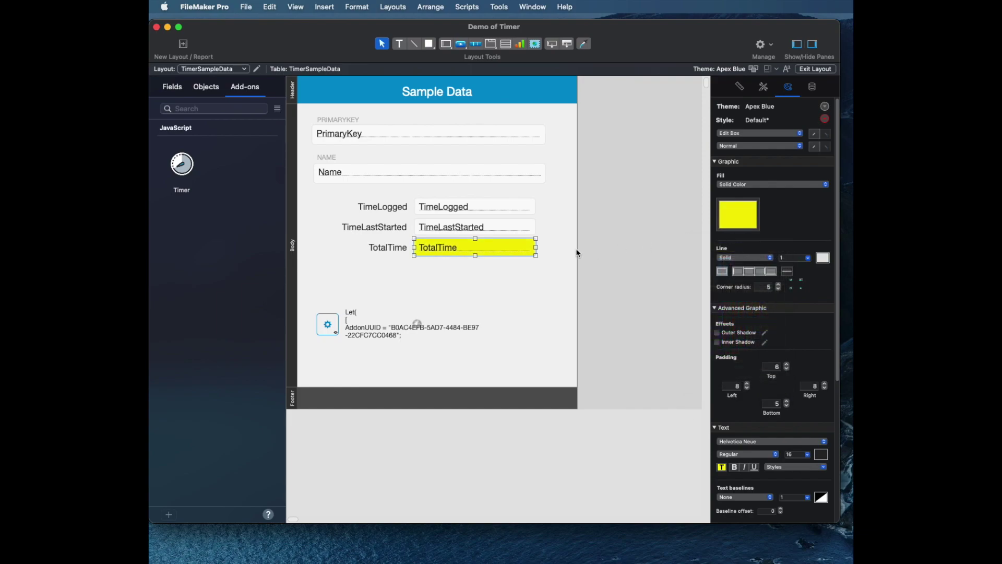
pyautogui.click(740, 225)
pyautogui.doubleClick(766, 246)
pyautogui.write('FFF')
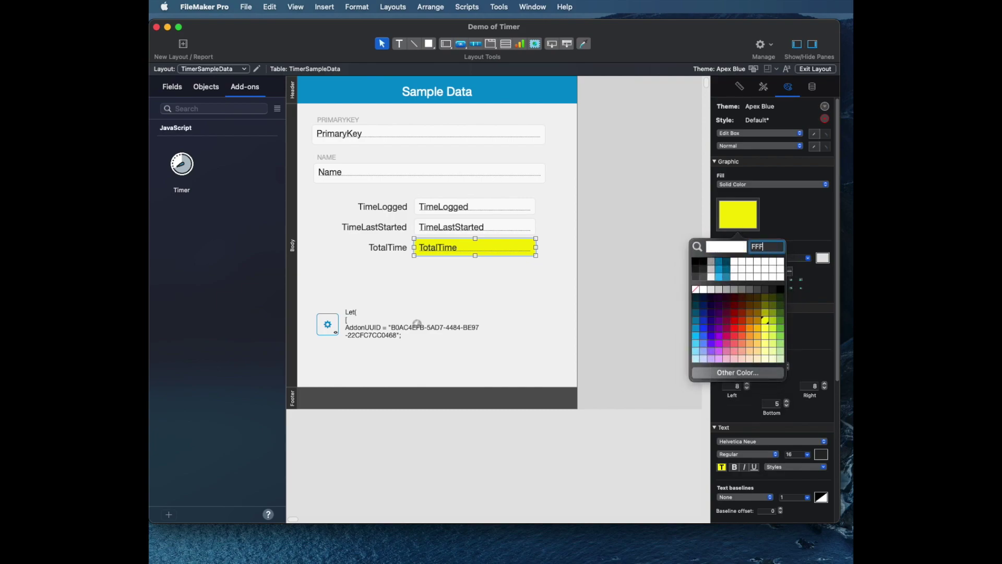
pyautogui.write('000')
pyautogui.click(632, 259)
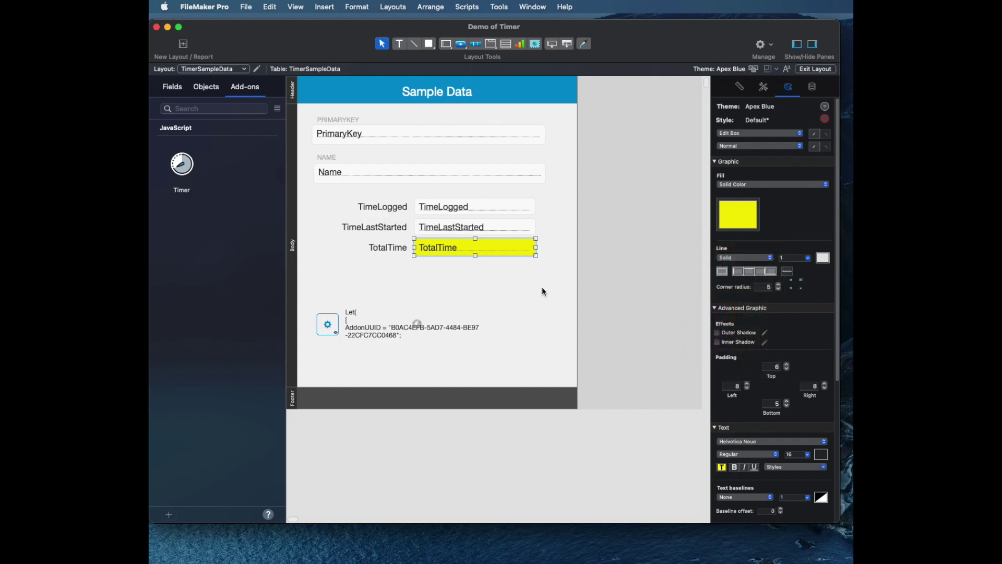
# Undo the TotalTime fill changes so the field returns to plain white.
pyautogui.click(469, 265)
pyautogui.click(467, 248)
pyautogui.click(580, 264)
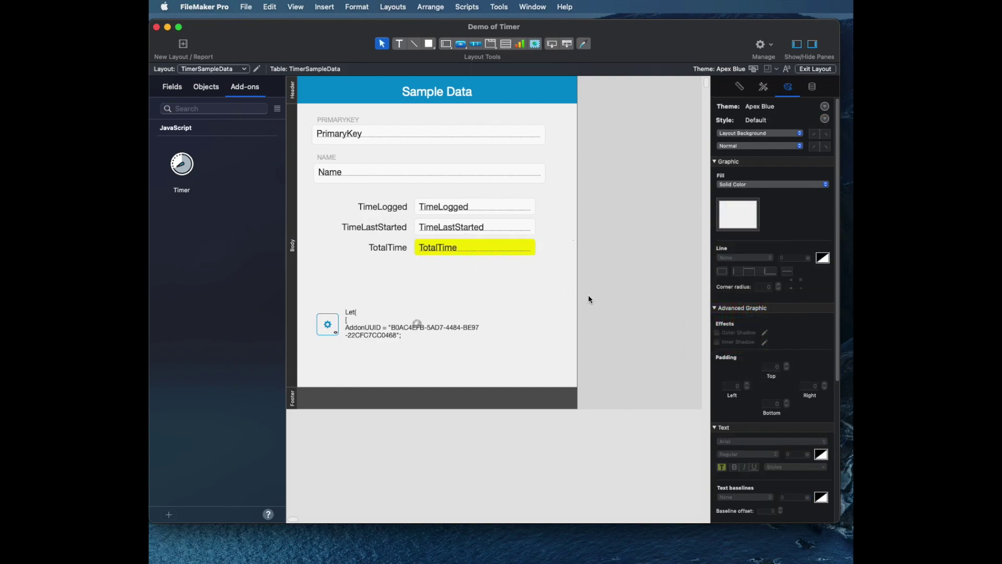
pyautogui.press('super+z')
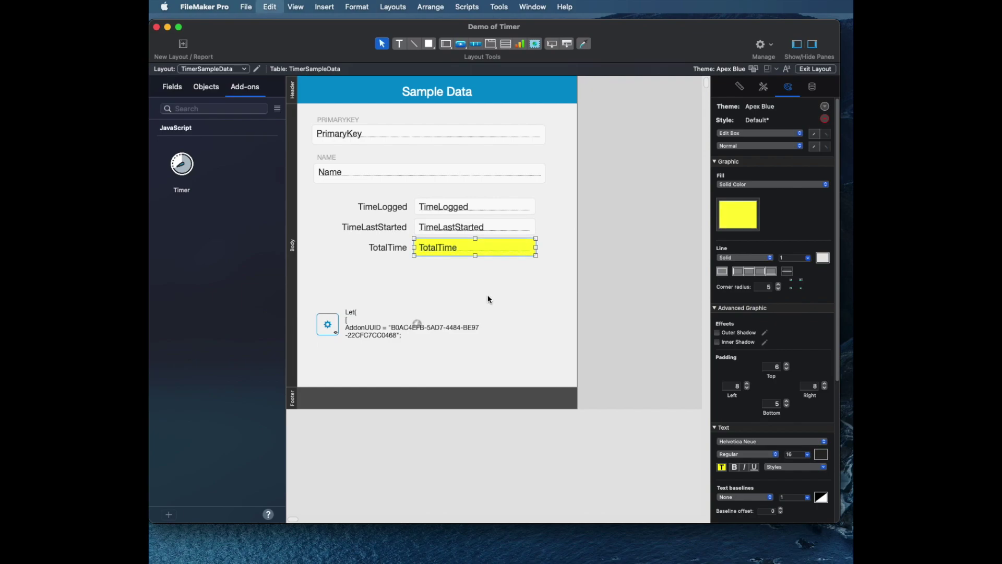
pyautogui.press('super+z')
pyautogui.press('super+z')
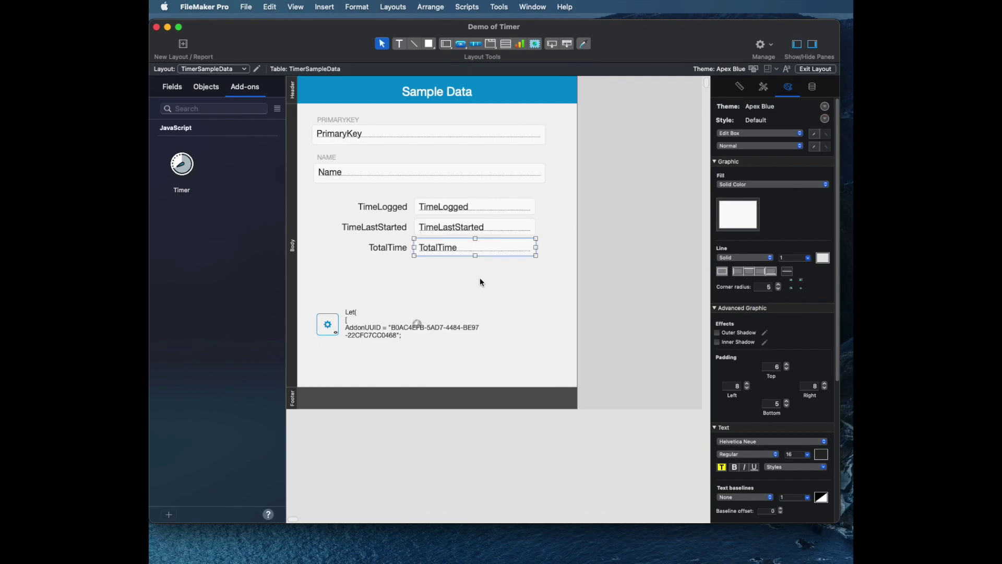
pyautogui.click(479, 284)
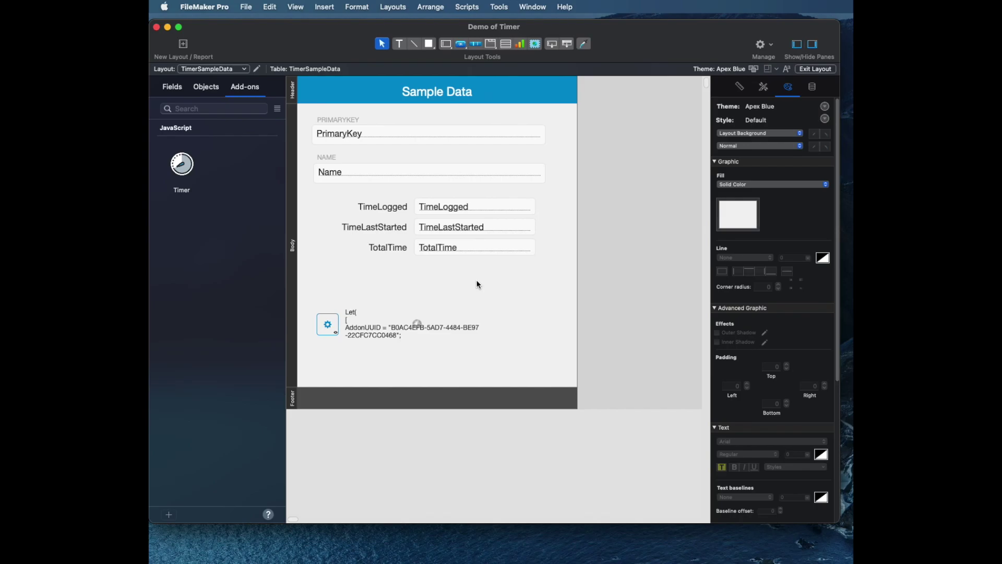
# Back in Browse mode, glance at the Timer Configurator and restart the timer from 00:03:18.
pyautogui.press('super+b')
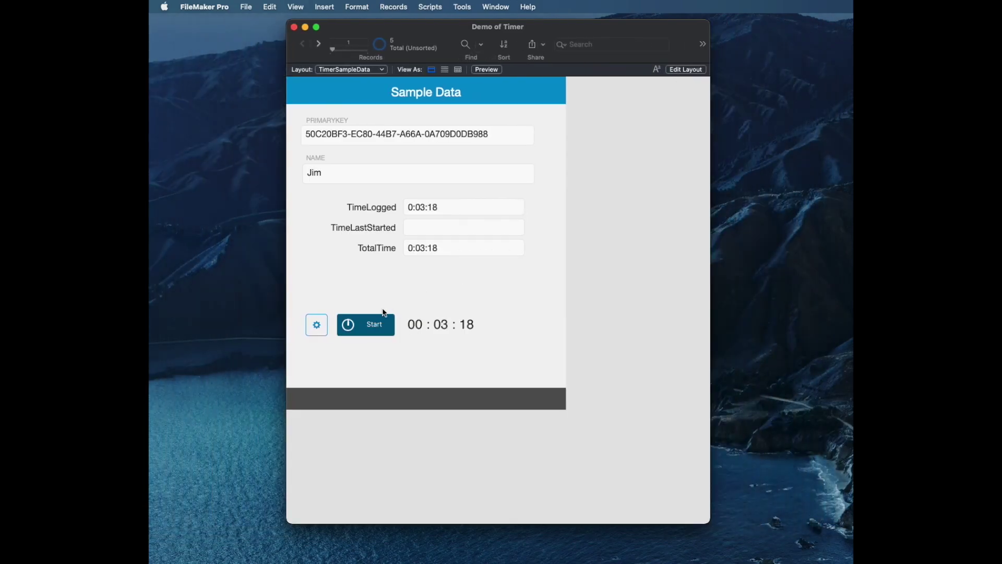
pyautogui.click(317, 327)
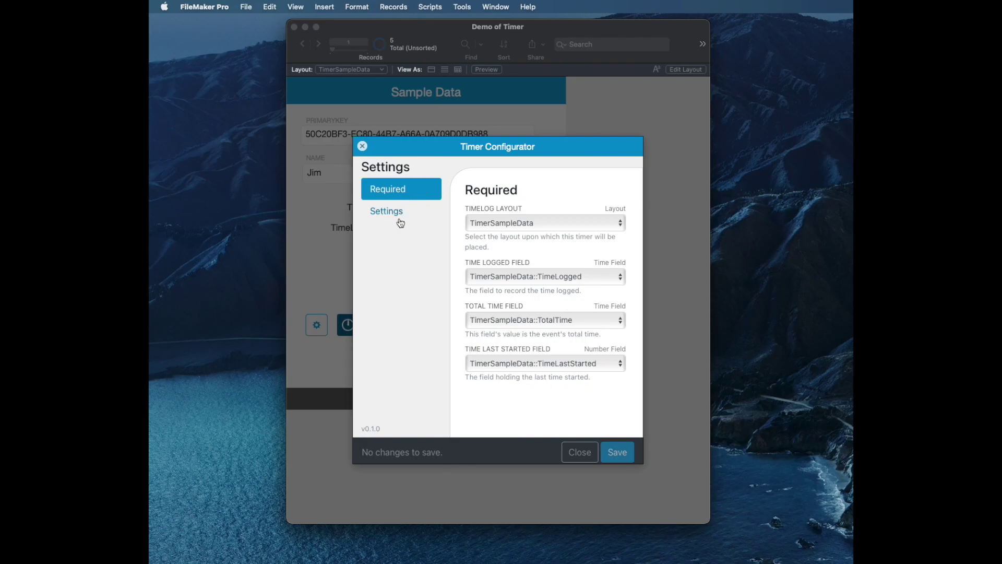
pyautogui.click(578, 454)
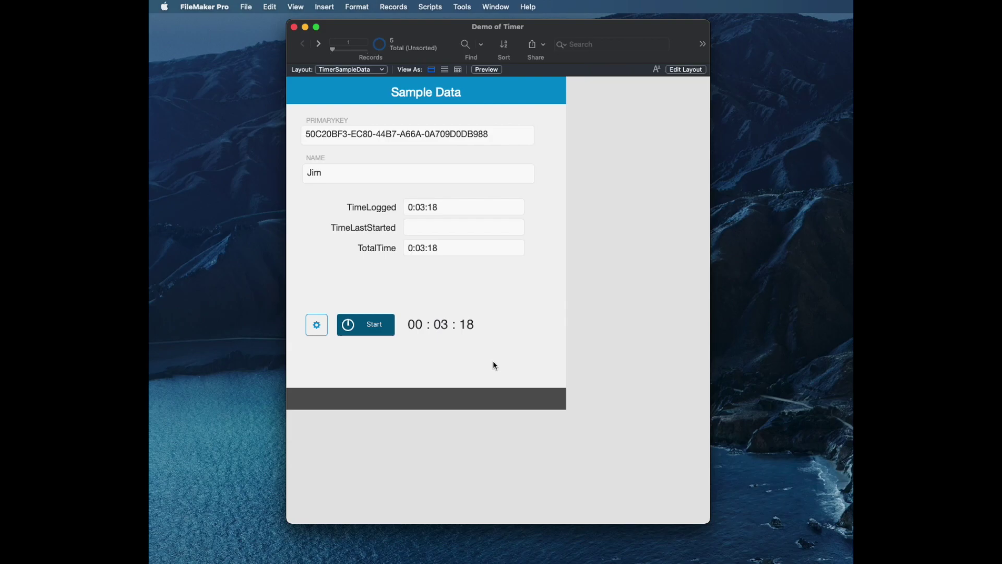
pyautogui.click(366, 330)
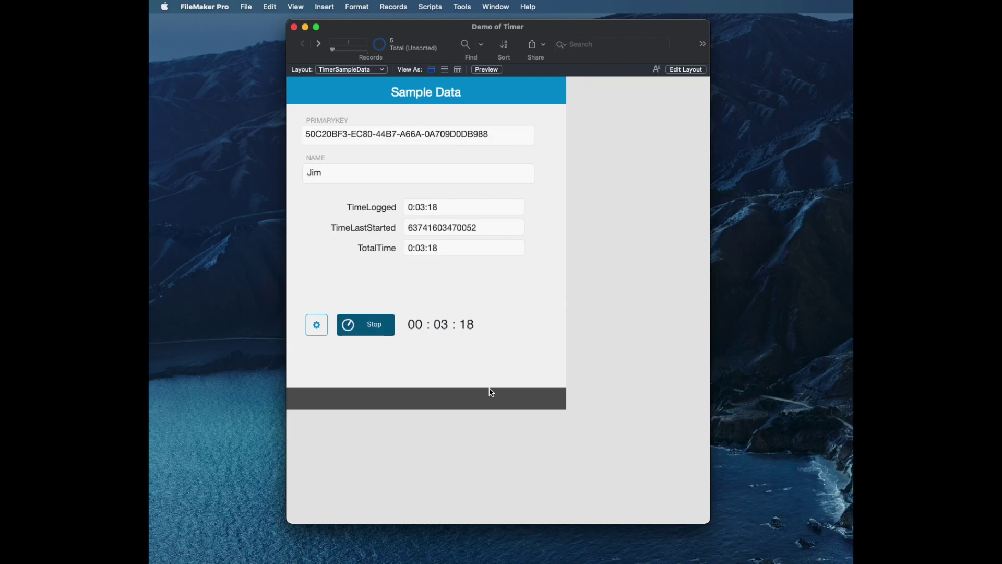